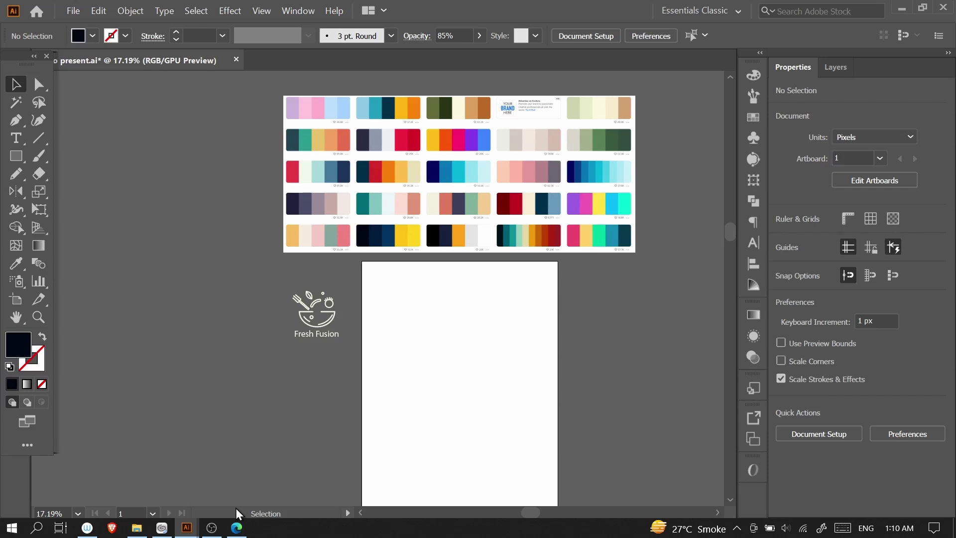
- Check the artboard's width and height in artboard editing mode
left_click_drag(736, 225, 731, 249)
key("shift+o")
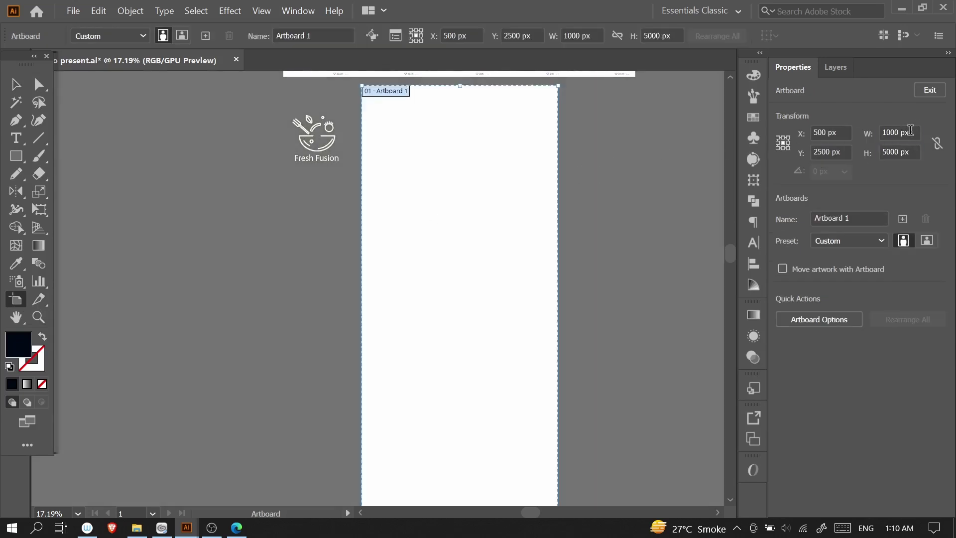
left_click(908, 129)
key("Tab")
- Reposition the existing colour palette image so it is centred just above the artboard
left_click(17, 84)
left_click_drag(551, 251, 553, 312)
left_click_drag(559, 189, 553, 284)
mouse_move(564, 205)
left_mouse_down()
mouse_move(558, 214)
mouse_move(574, 197)
left_mouse_up()
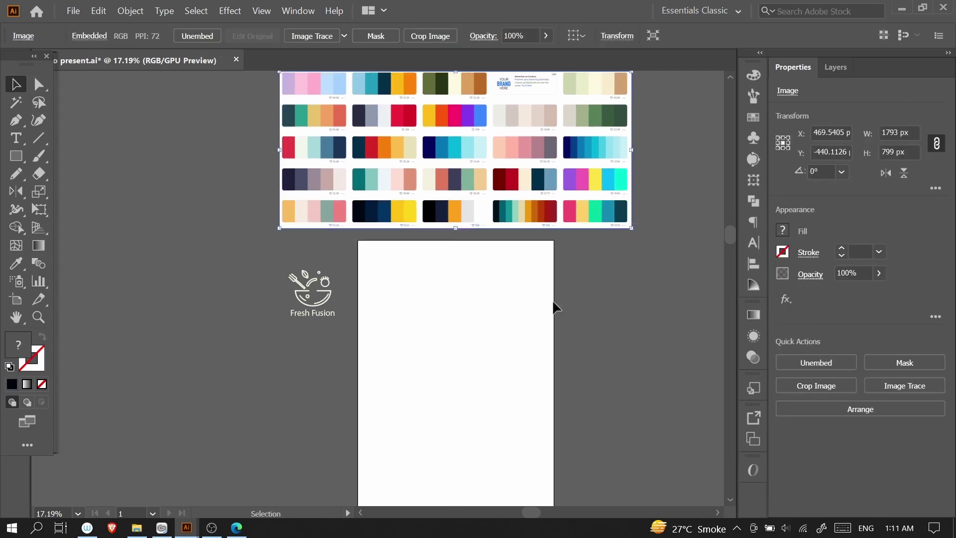
- Switch to the Coolors website in the browser and open its trending palettes page
left_click(236, 528)
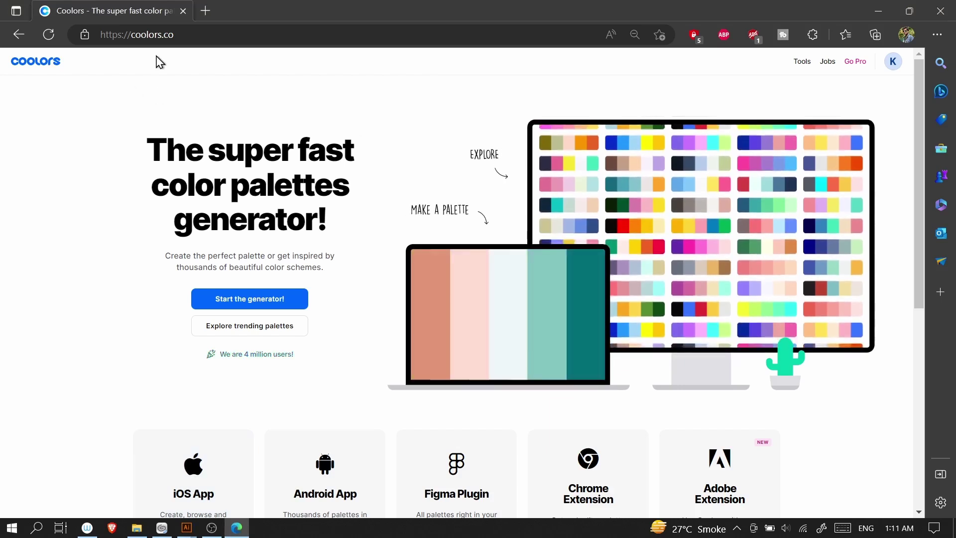
left_click(160, 35)
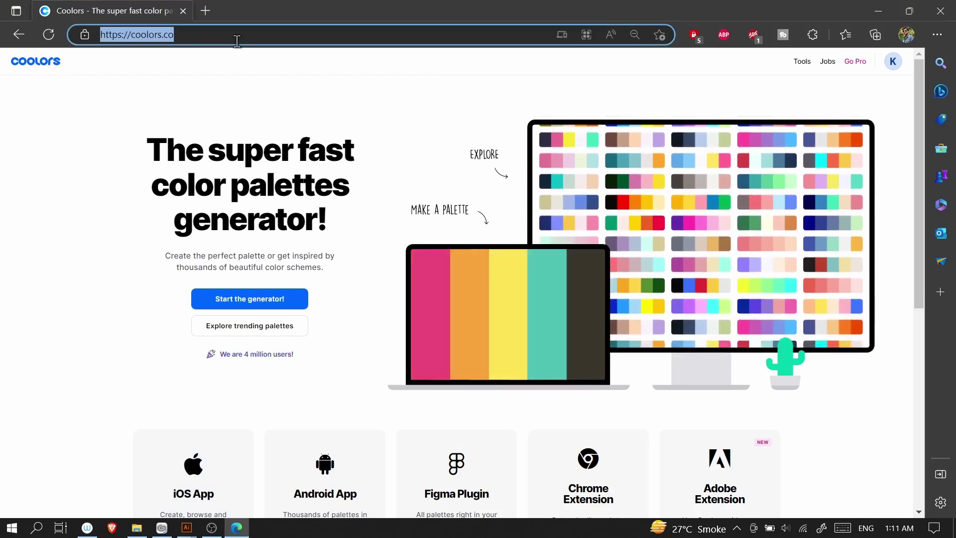
left_click(802, 62)
left_click(610, 143)
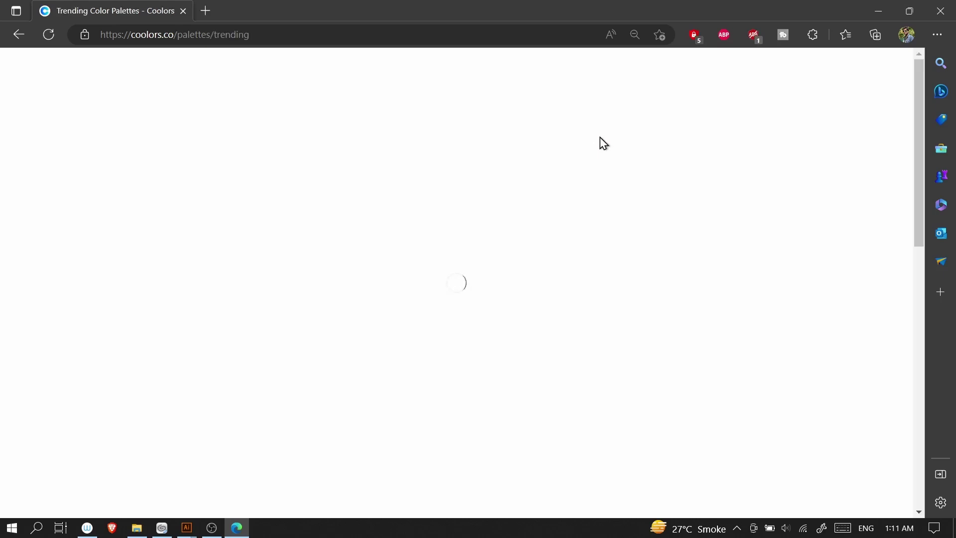
- Capture the grid of trending colour palettes, zoomed out to fit many at once, with a new Snipping Tool snip
left_click(41, 529)
type("sni")
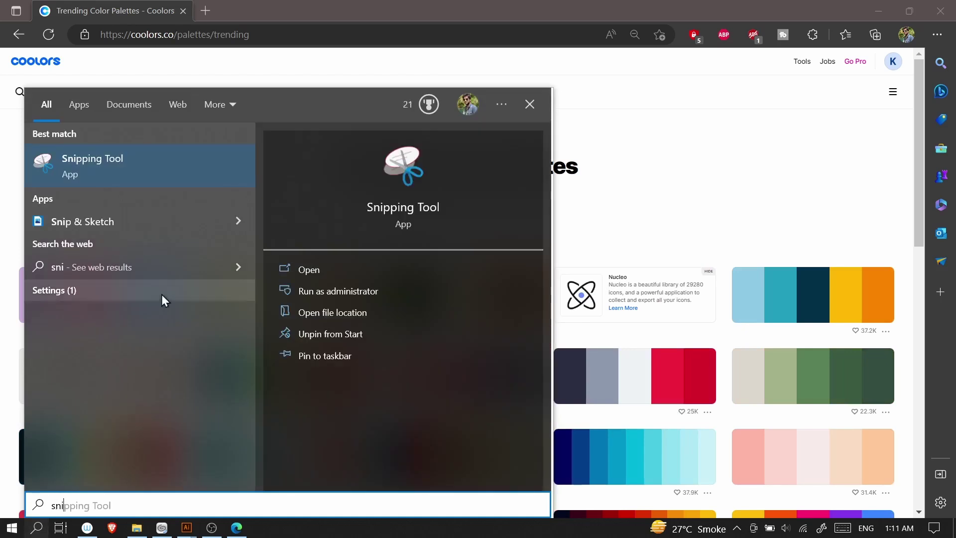
left_click(154, 171)
left_click_drag(920, 226, 923, 258)
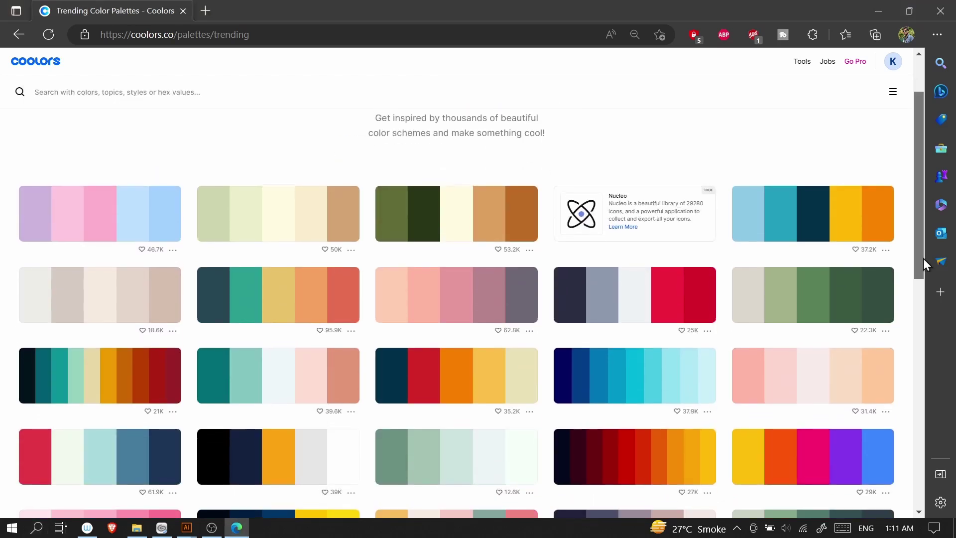
key("ctrl+minus")
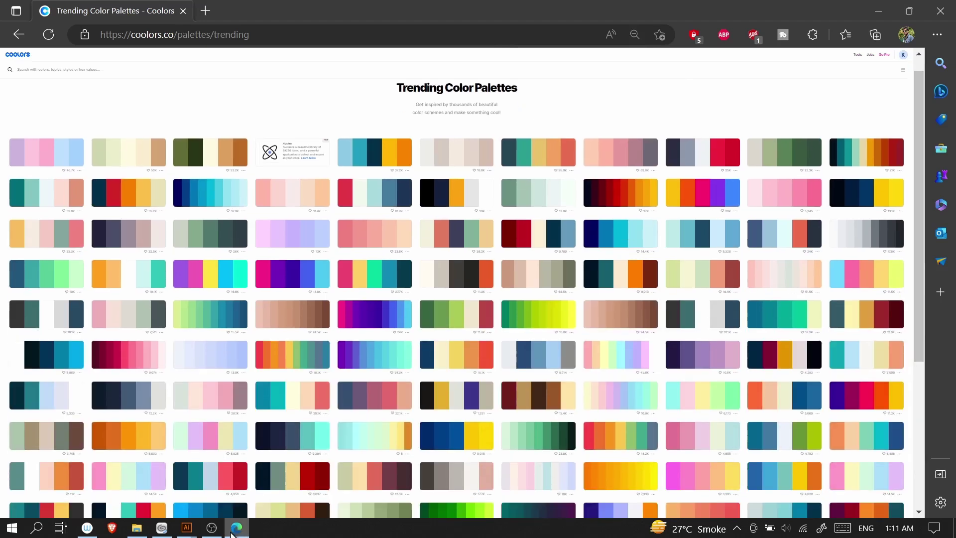
left_click(38, 528)
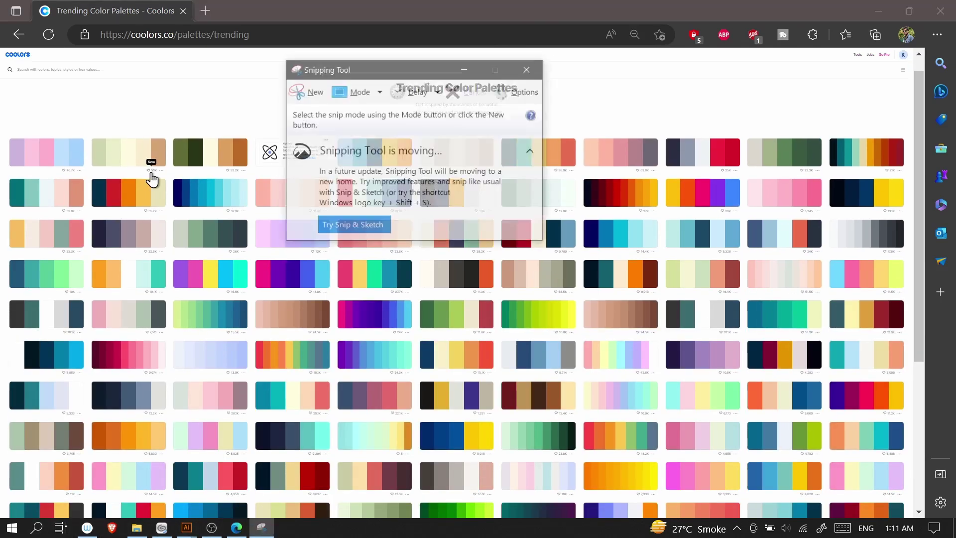
left_click(315, 93)
left_click_drag(6, 131, 916, 509)
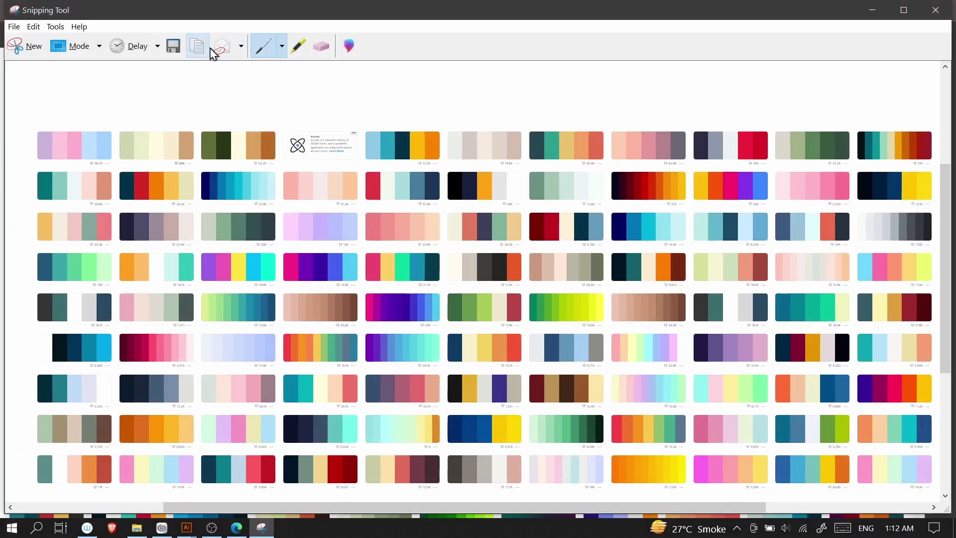
- Switch back to Illustrator, paste the palette screenshot and place it above the artboard
left_click(871, 11)
mouse_move(187, 526)
left_click(165, 483)
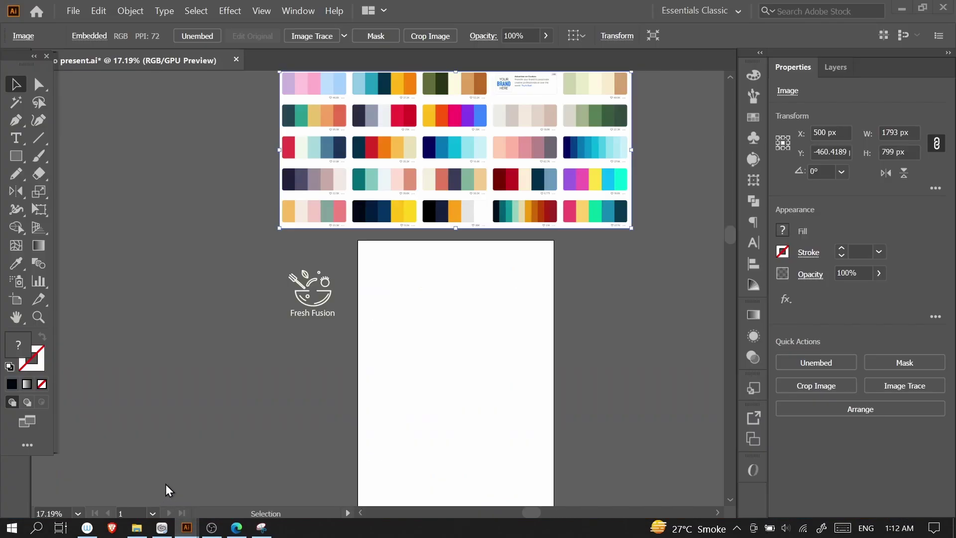
key("ctrl+v")
mouse_move(489, 340)
left_mouse_down()
mouse_move(502, 405)
mouse_move(551, 222)
left_mouse_up()
- Move the Fresh Fusion logo slightly down beside the artboard and centre the palette screenshot just above the artboard
mouse_move(282, 325)
left_mouse_down()
mouse_move(374, 408)
mouse_move(362, 400)
left_mouse_up()
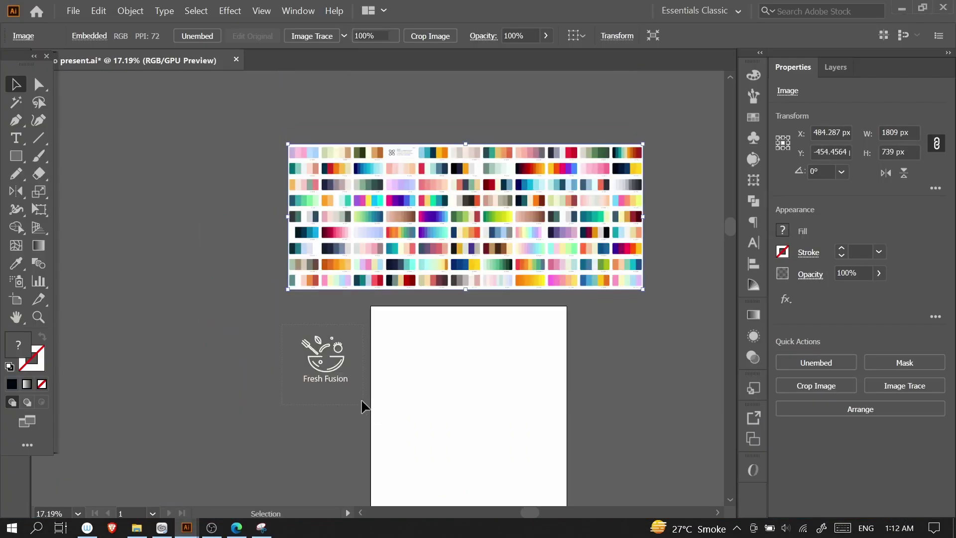
left_click(326, 359)
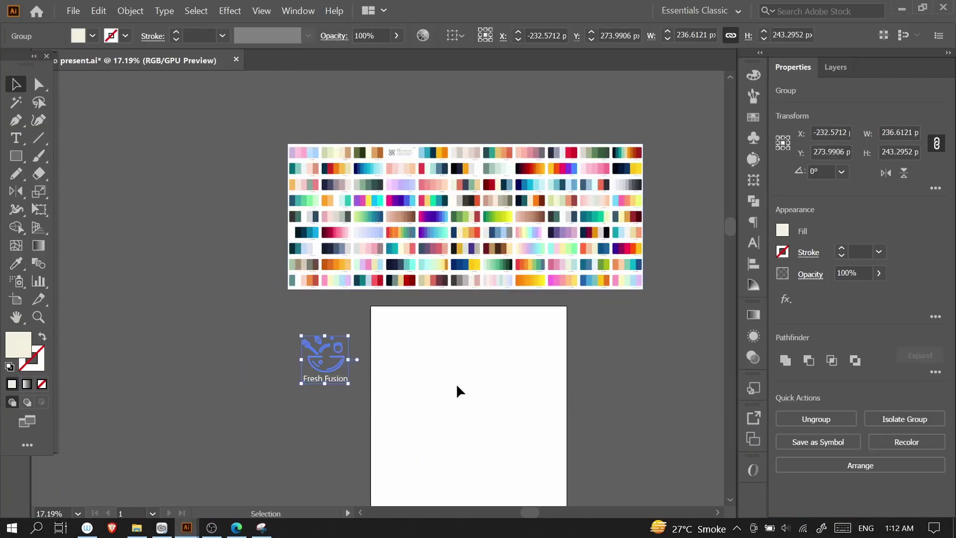
left_click(527, 389)
scroll(448, 349, "down", 2)
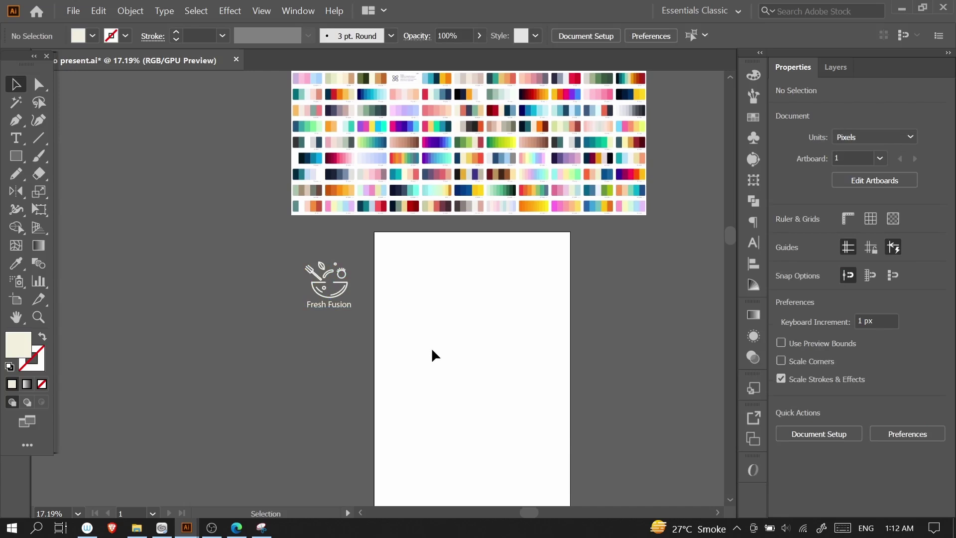
left_click(342, 305)
left_click_drag(341, 304, 343, 332)
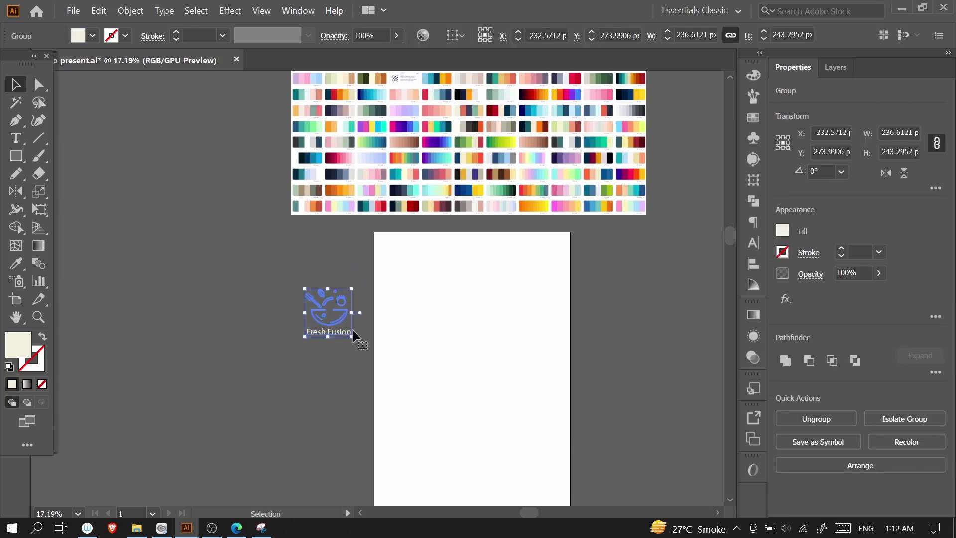
left_click(581, 439)
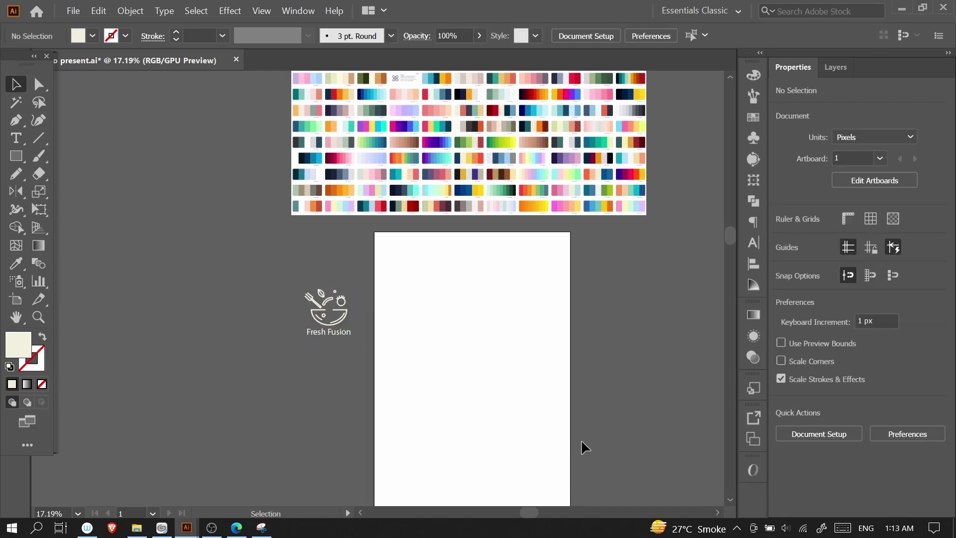
scroll(596, 317, "up", 1)
left_click_drag(609, 220, 612, 230)
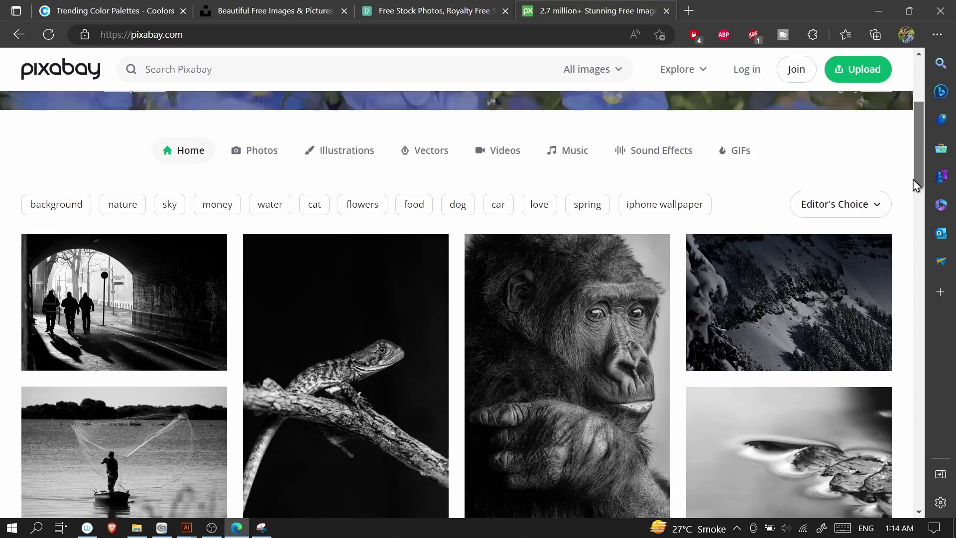
- Switch to the browser, search Unsplash for "food" and copy the photo of cooked dishes in gray bowls
left_click_drag(913, 180, 910, 278)
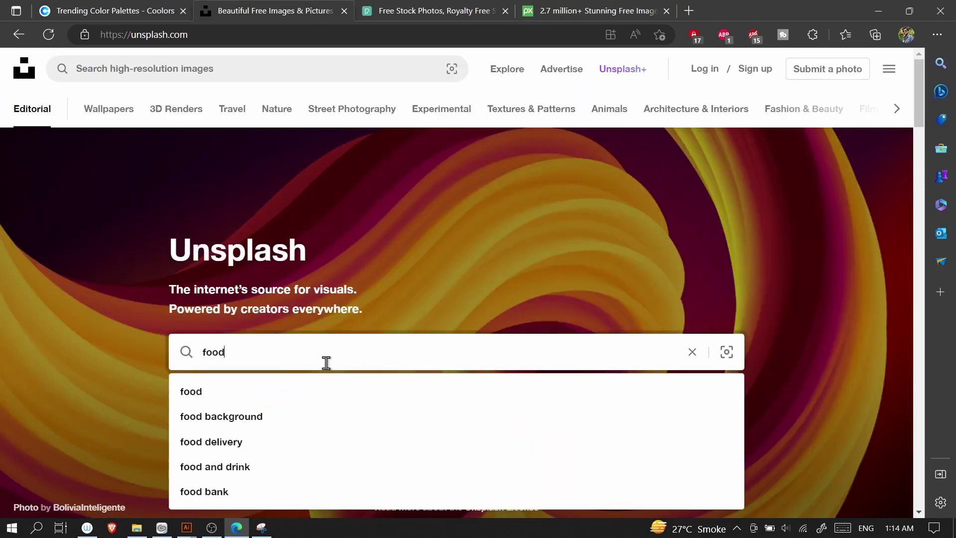
key("Return")
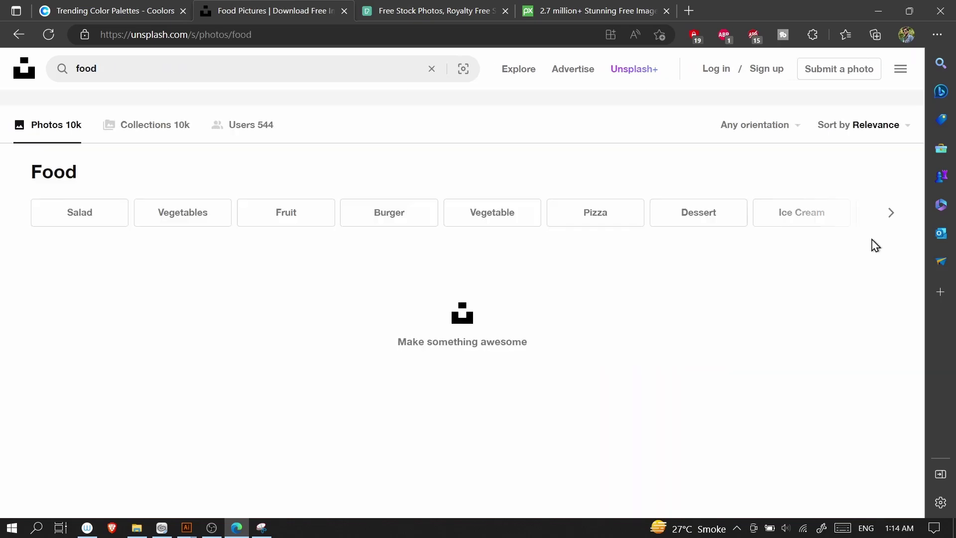
left_click_drag(921, 114, 920, 269)
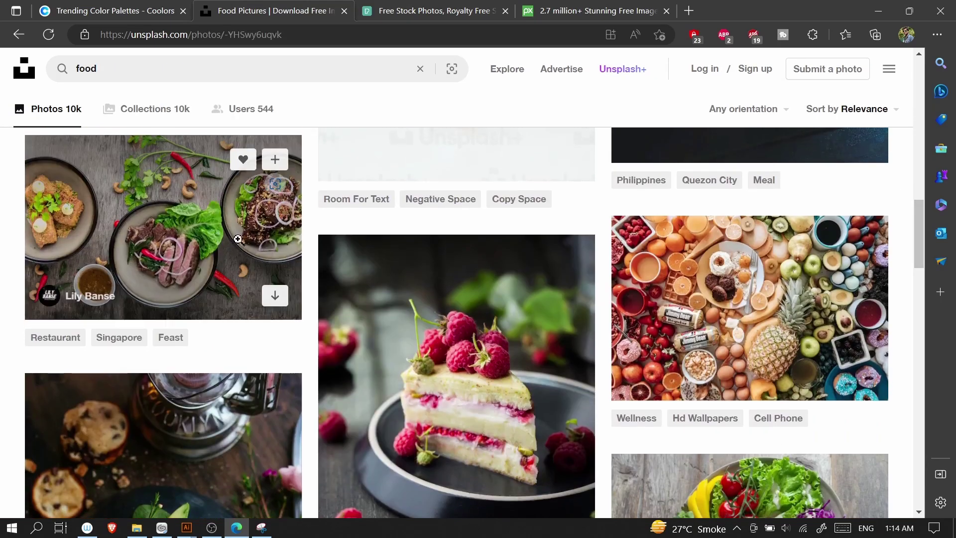
left_click(238, 241)
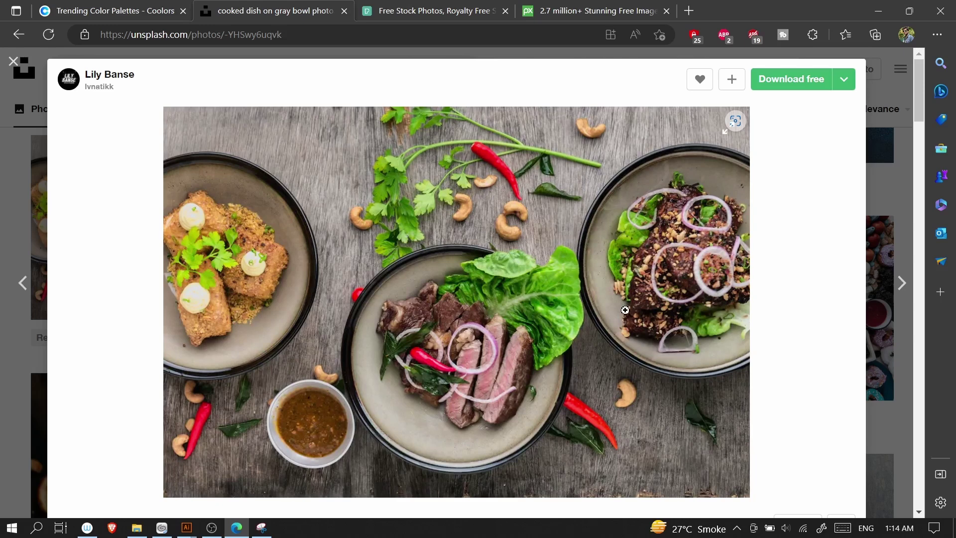
right_click(628, 306)
left_click(709, 209)
- Paste the food photo in Illustrator and fit it across the artboard's full width at its upper edge
left_click(188, 529)
left_click(153, 497)
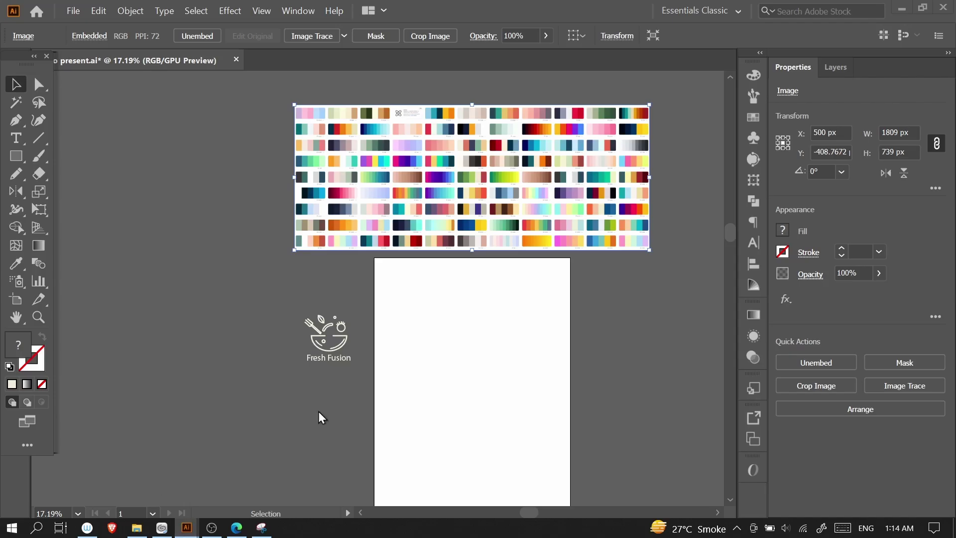
key("ctrl+v")
left_click_drag(448, 367, 570, 388)
left_click(626, 415)
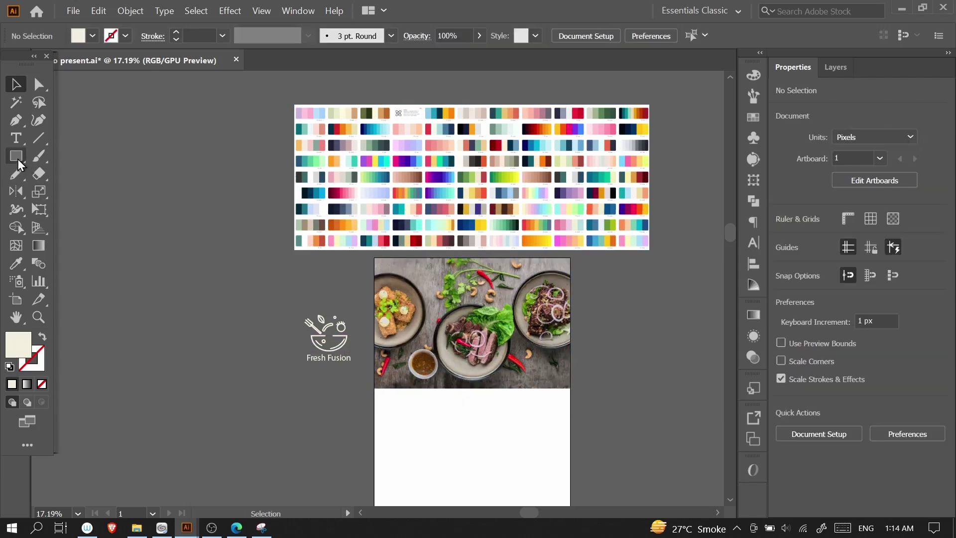
- Draw a rectangle of 1000 by about 667 px that exactly covers the food photo
left_click(16, 156)
left_click_drag(374, 258, 570, 387)
key("v")
- Fill the rectangle over the food photo with 000000 and set its opacity to 85%
double_click(23, 354)
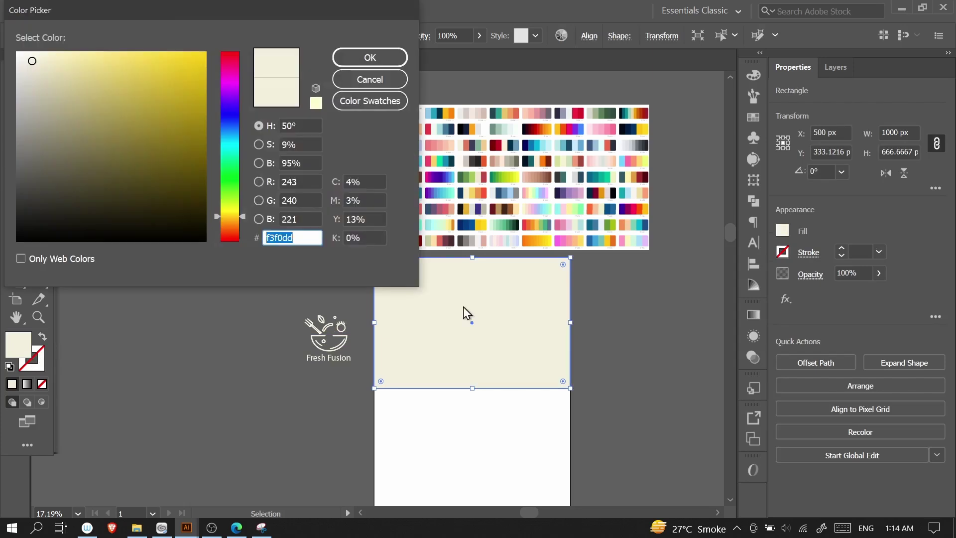
type("000000")
key("Return")
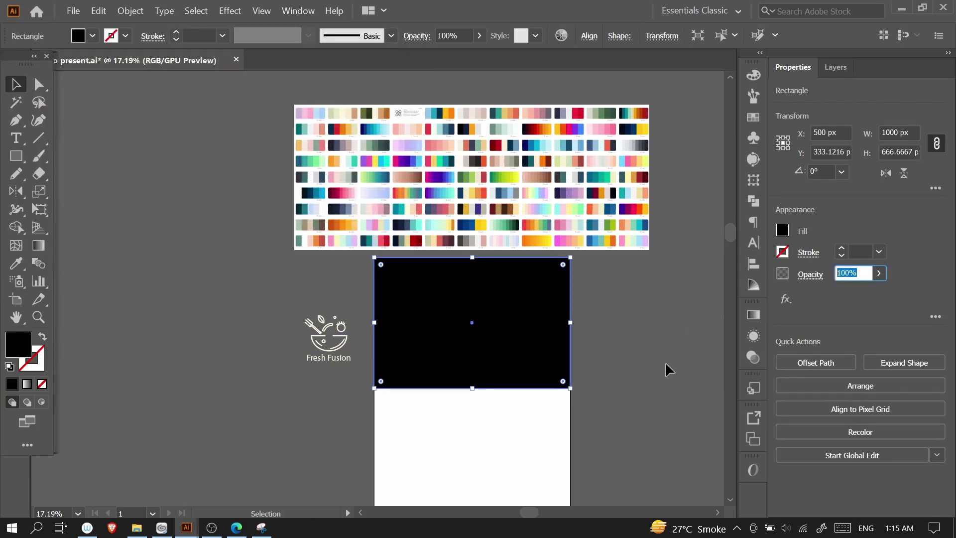
type("85")
key("Return")
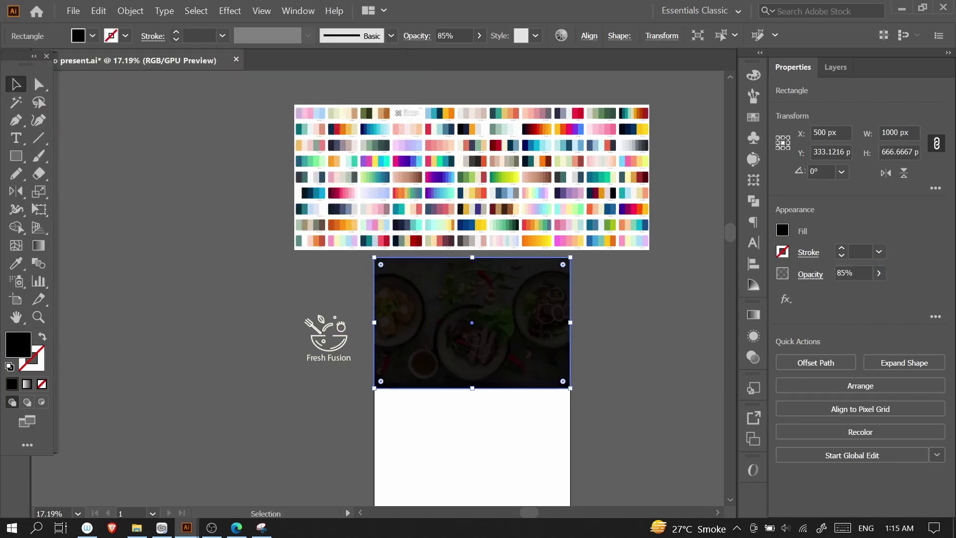
left_click(642, 347)
- Move the Fresh Fusion logo onto the middle of the dark photo banner and bring it to the front
left_click_drag(642, 347, 657, 322)
left_click(355, 334)
left_click_drag(340, 320, 494, 300)
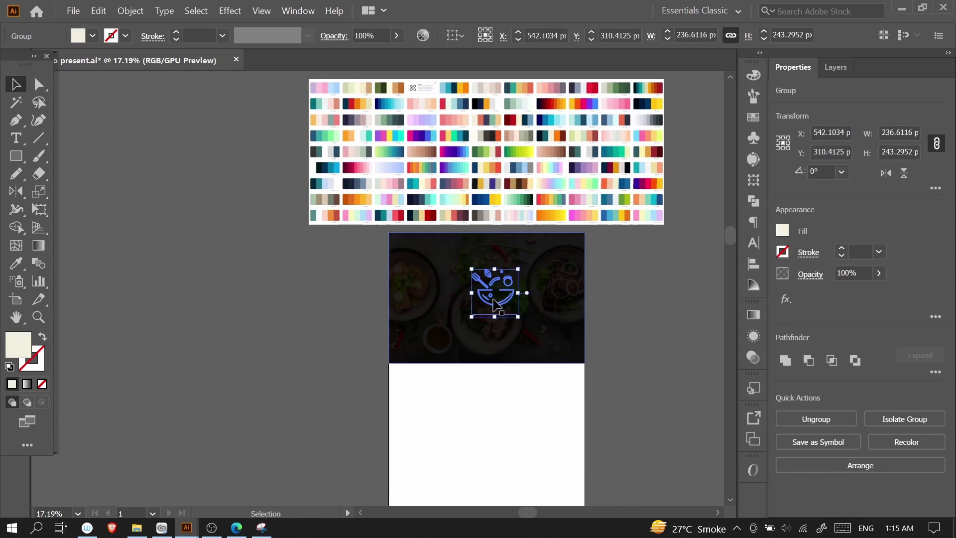
right_click(494, 305)
mouse_move(602, 439)
left_click(664, 434)
- Enlarge the logo on the banner to about 258 px wide and nudge it slightly upward
left_click_drag(517, 268, 521, 266)
left_click_drag(514, 299, 514, 295)
key("ctrl+shift+a")
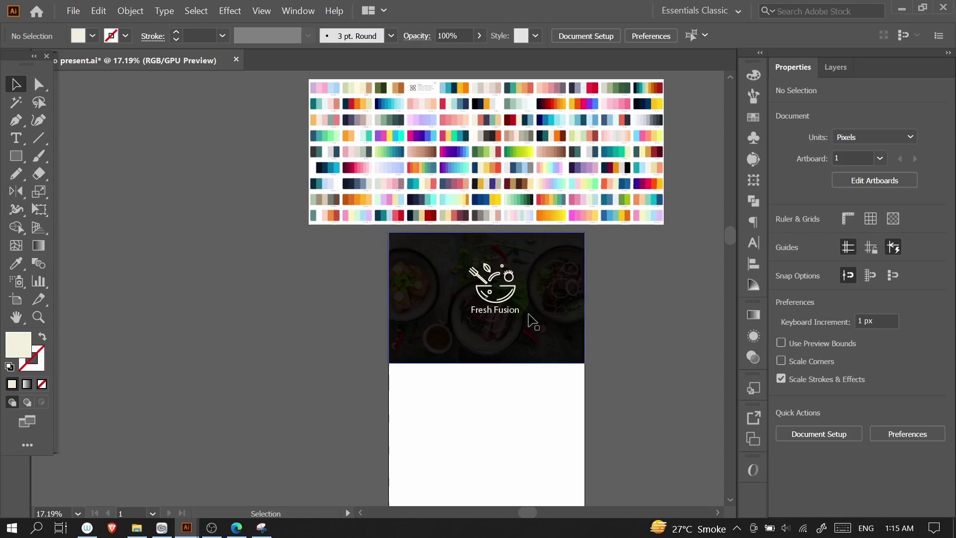
- Duplicate the banner's logo onto the empty canvas beside the artboard and ungroup the copy
left_click(507, 301)
left_click_drag(507, 299, 308, 316)
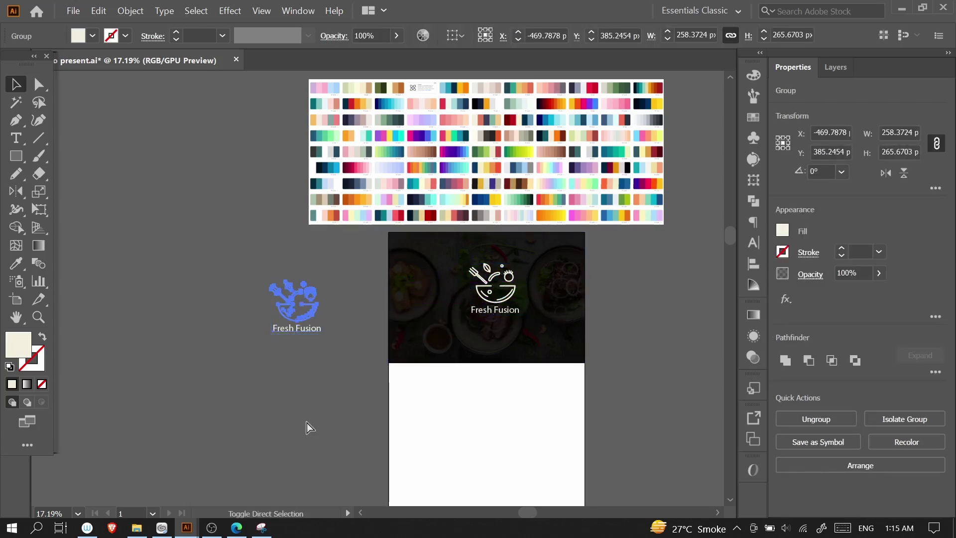
right_click(301, 314)
left_click(384, 405)
- Place the copy's wordmark in the banner's lower-right corner and its reduced bowl icon in the lower-left corner
left_click_drag(256, 352, 573, 354)
left_click_drag(258, 277, 347, 351)
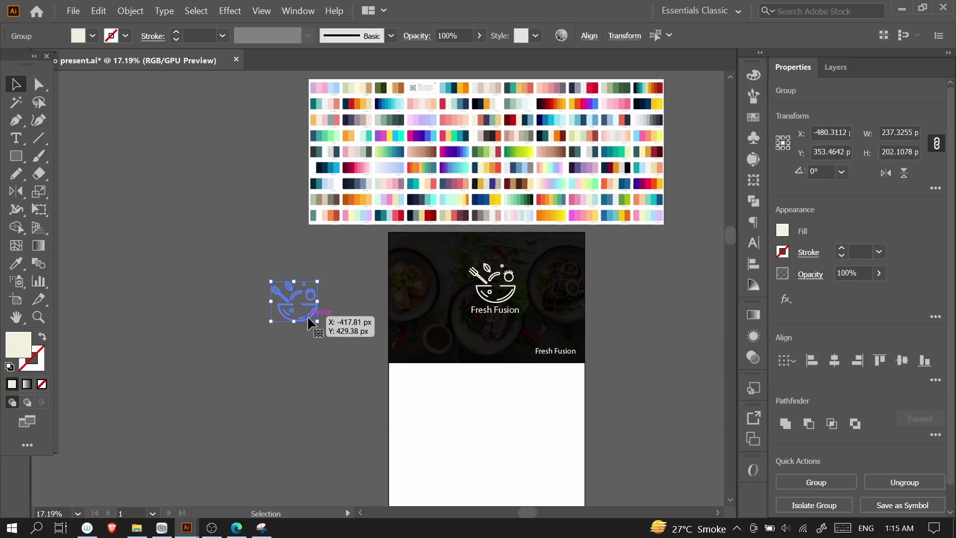
left_click_drag(315, 323, 423, 349)
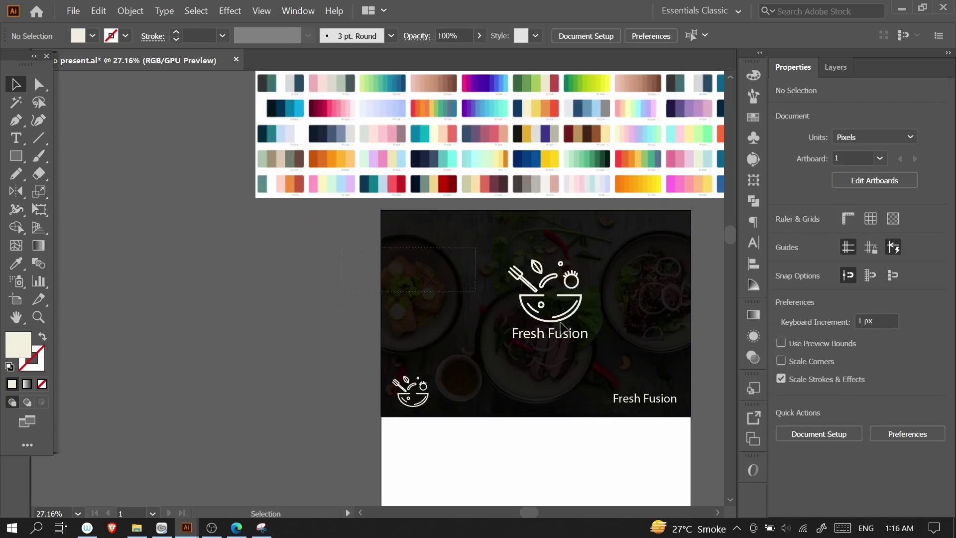
- Make another copy of the central logo beside the artboard and ungroup it
left_click(561, 325)
left_click_drag(579, 343, 243, 382)
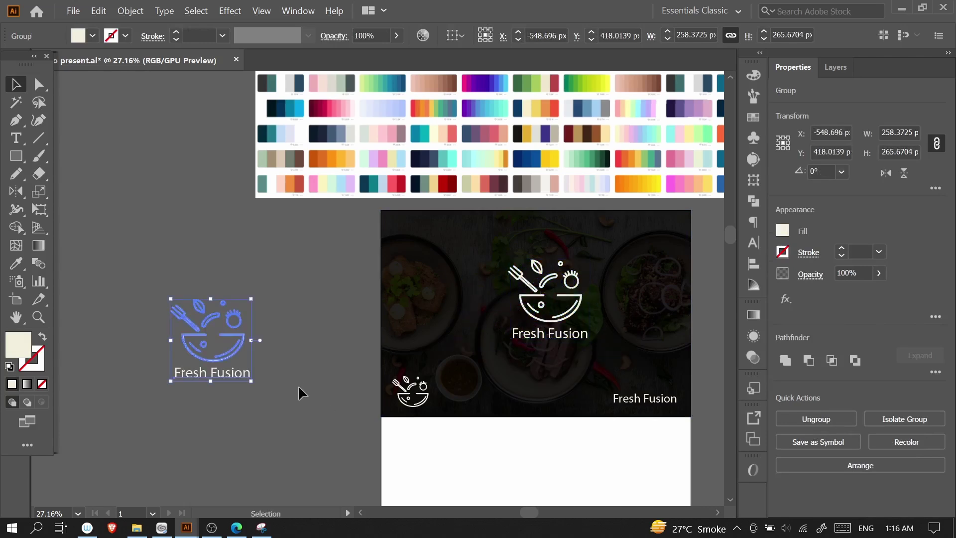
right_click(229, 374)
left_click(262, 271)
left_click(262, 294)
- Shrink the new copy's bowl icon and wordmark and line them up side by side as a horizontal logo
left_click_drag(230, 384, 310, 342)
left_click(242, 349)
left_click_drag(244, 362, 230, 349)
left_click_drag(289, 340, 268, 335)
left_click(270, 344)
left_click(201, 324)
left_click_drag(186, 329, 197, 330)
- Group the horizontal logo's icon and wordmark and place it in the banner's upper-left corner
left_click_drag(273, 334, 450, 247)
left_click(222, 342, "shift")
key("ctrl+g")
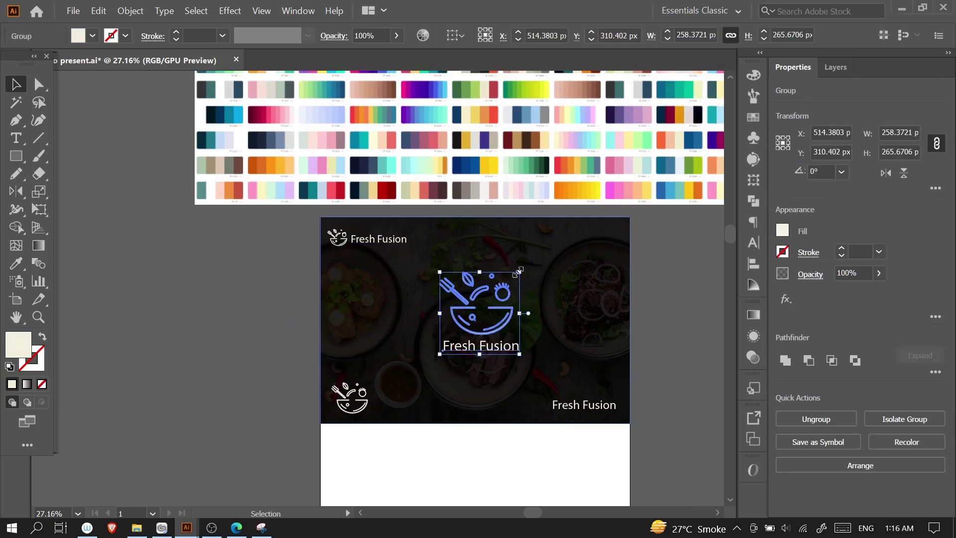
- Scale down the central logo on the banner slightly
left_click_drag(518, 272, 512, 276)
left_click(112, 275)
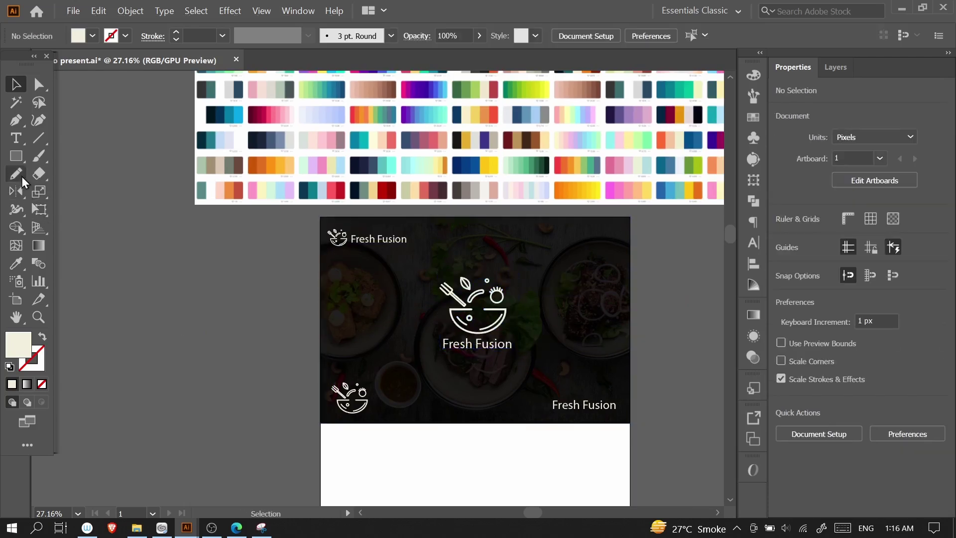
- Add an area text frame of about 190 by 114 px in the banner's upper-right corner
key("t")
left_click_drag(552, 232, 612, 266)
key("Escape")
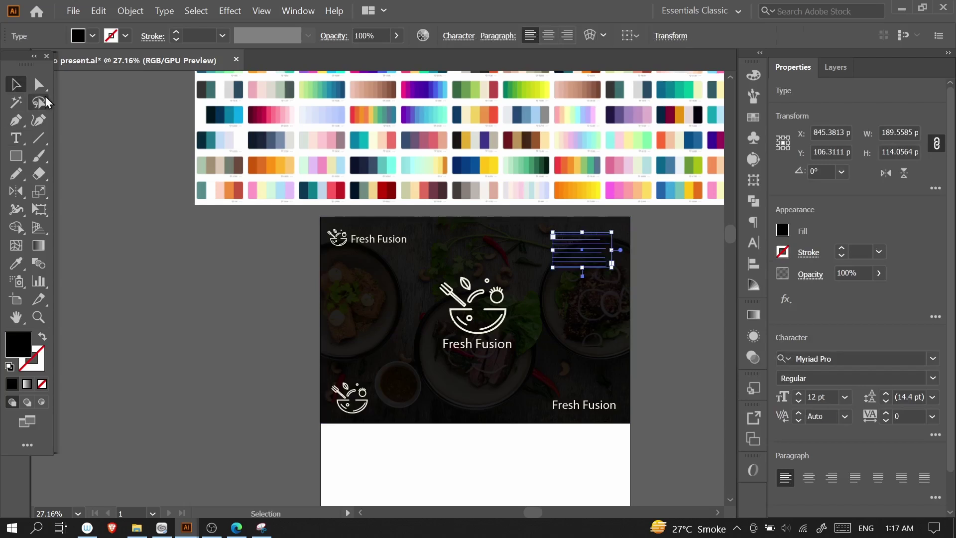
- Move the area text frame in the banner's upper-right corner closer to the banner's right edge
scroll(610, 247, "up", 1)
left_click_drag(602, 267, 610, 267)
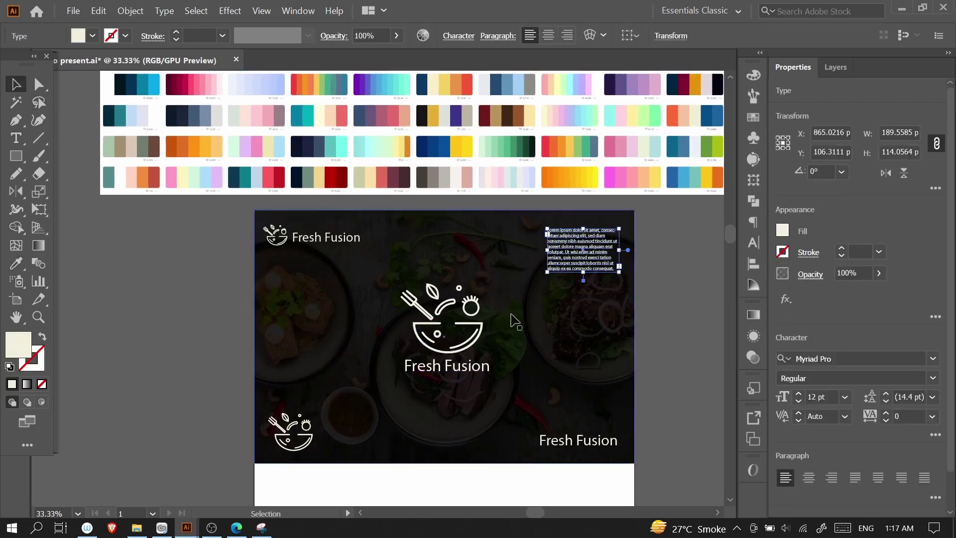
left_click(664, 270)
left_click_drag(602, 265, 645, 261)
left_click(627, 273)
scroll(650, 269, "down", 1)
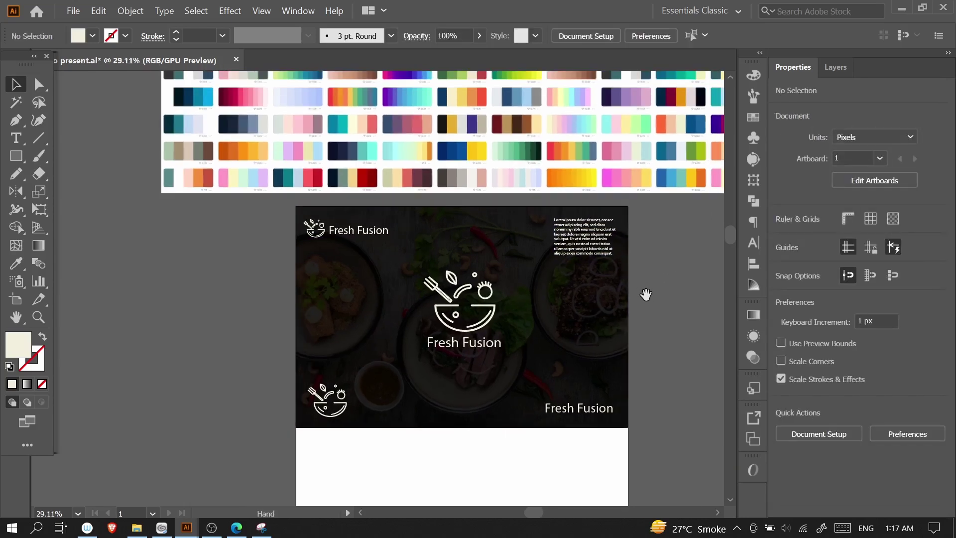
scroll(645, 290, "up", 2)
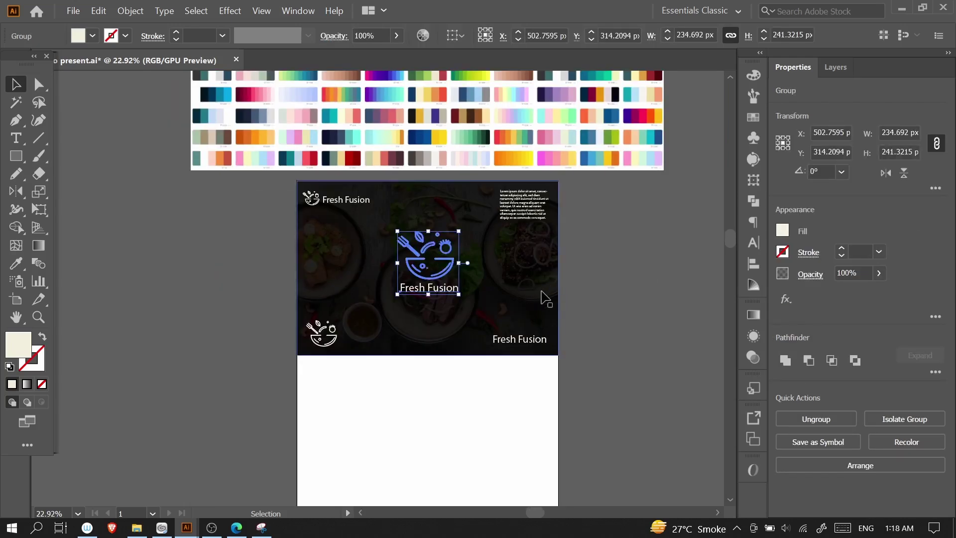
left_click_drag(564, 272, 573, 302)
left_click(343, 371, "shift")
left_click(585, 285)
left_click(457, 323)
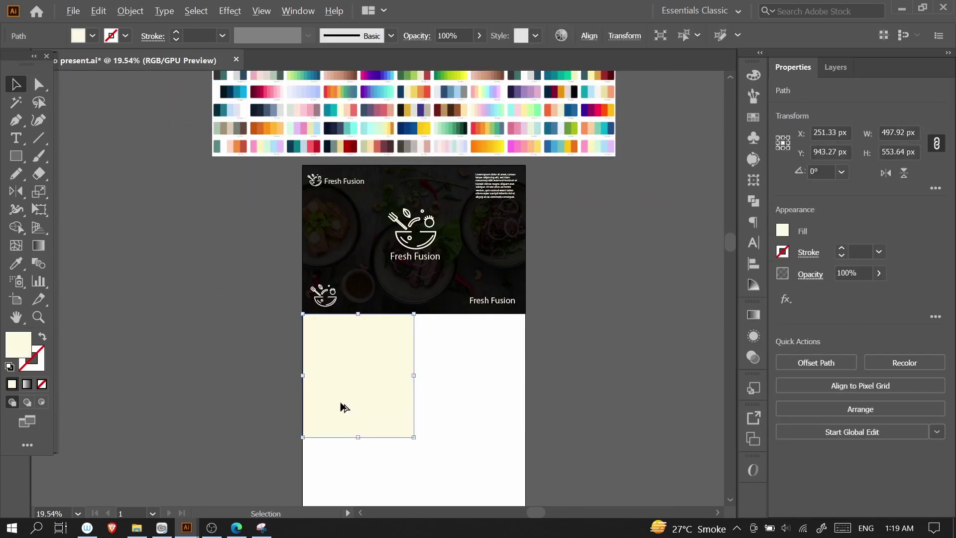
- Duplicate the cream rectangle into the right half below the banner and recolour it dark teal from the palette reference
left_click_drag(342, 401, 453, 419)
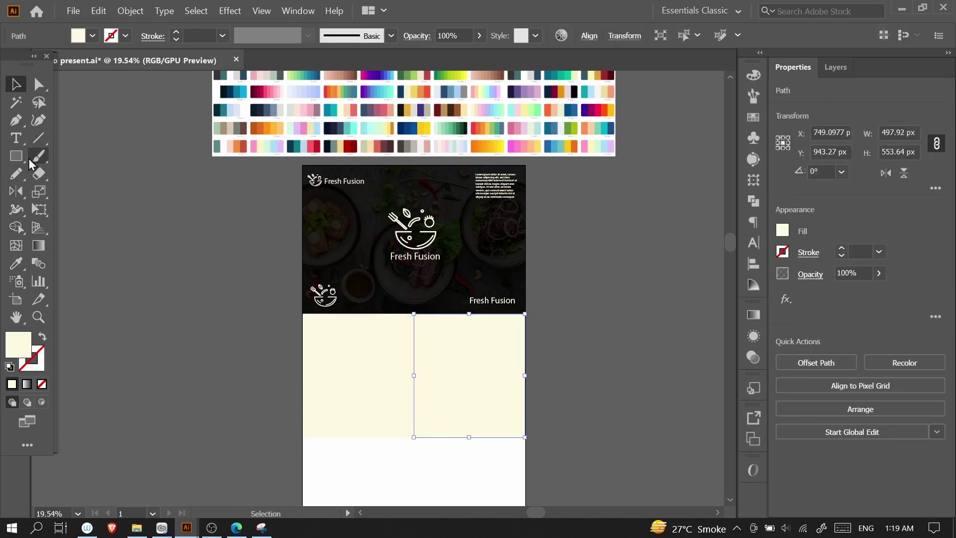
left_click(19, 268)
left_click_drag(321, 171, 327, 236)
left_click(220, 111)
left_click_drag(538, 418, 541, 417)
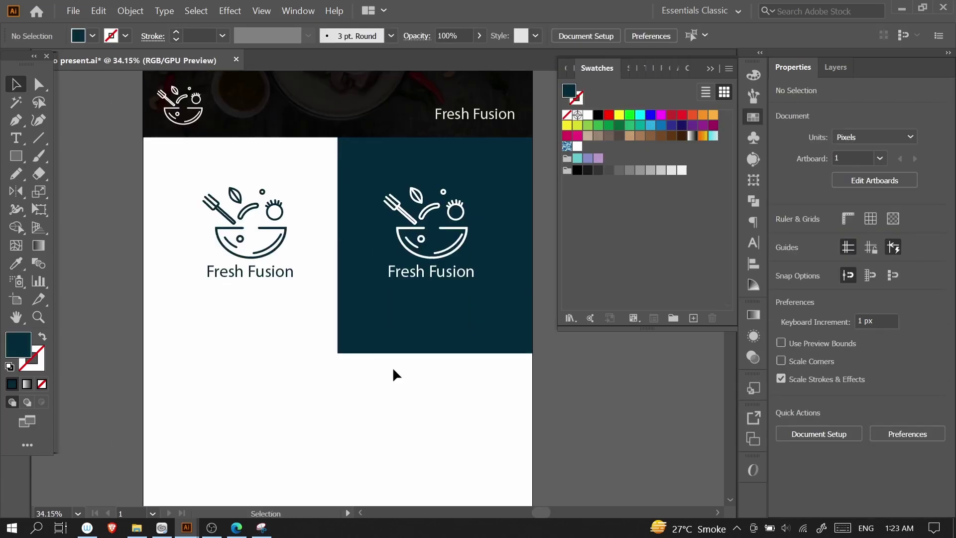
- Copy the logo from the white panel onto the empty canvas beside the artboard, ungroup it and delete the copy's wordmark
left_click(482, 282)
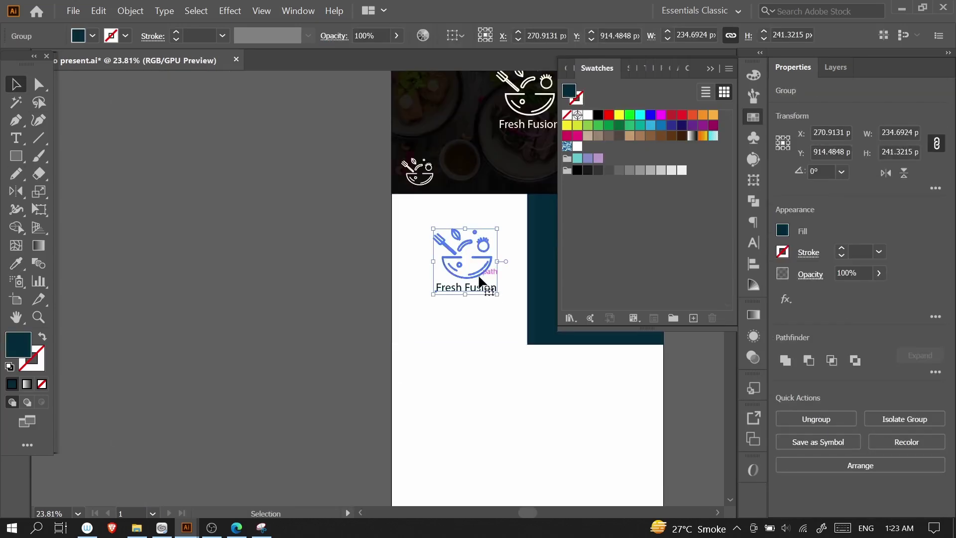
left_click_drag(483, 282, 260, 278)
left_click(272, 317)
left_click(258, 283)
key("ctrl+shift+g")
key("ctrl+z")
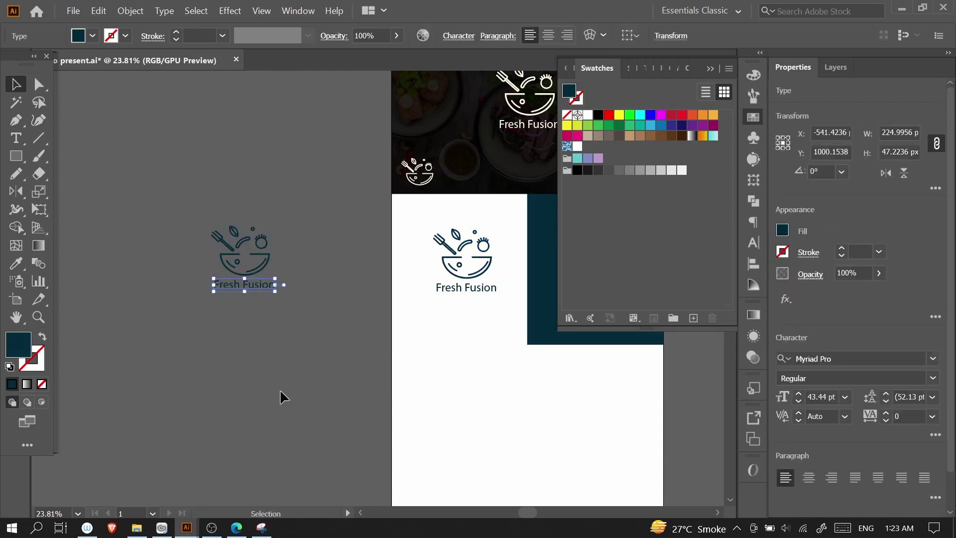
key("ctrl+z")
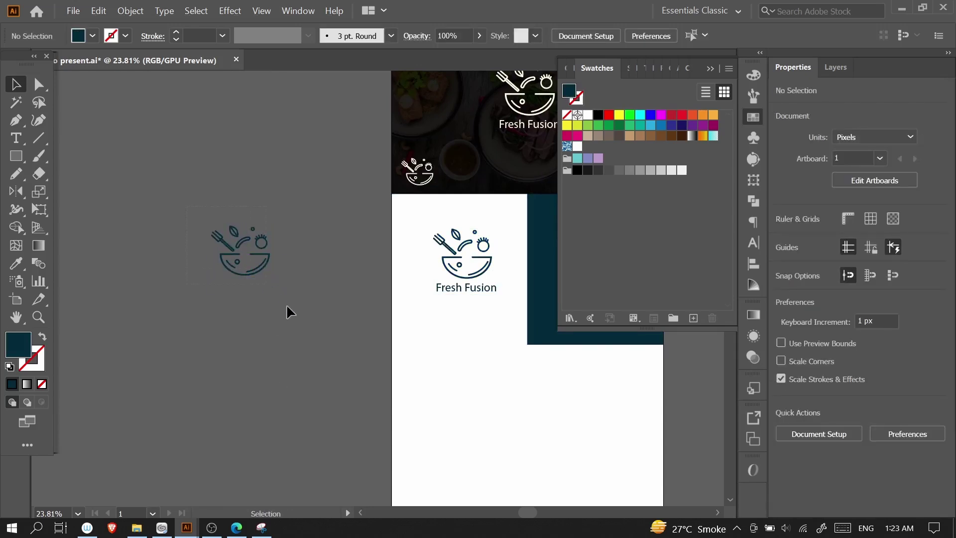
key("ctrl+z")
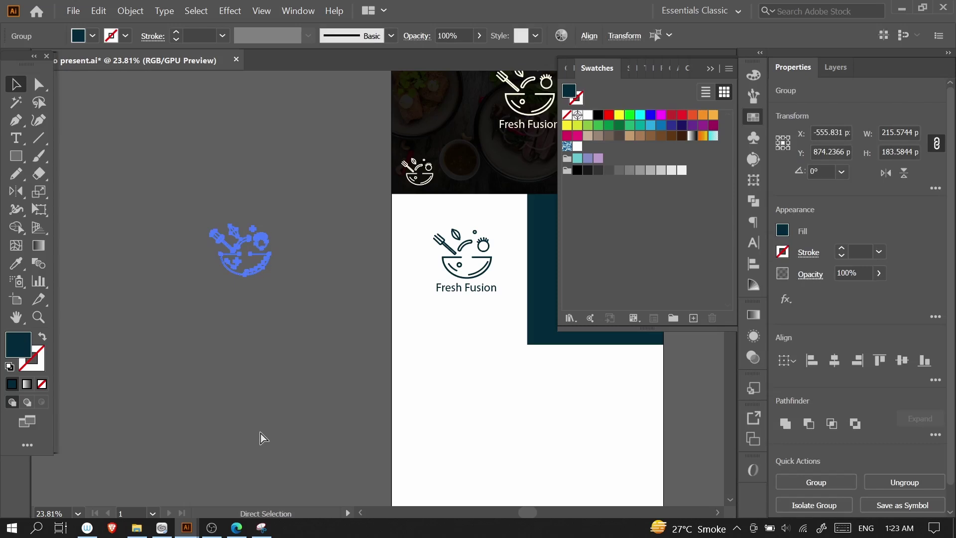
- Make a new pattern from the isolated bowl icon
key("v")
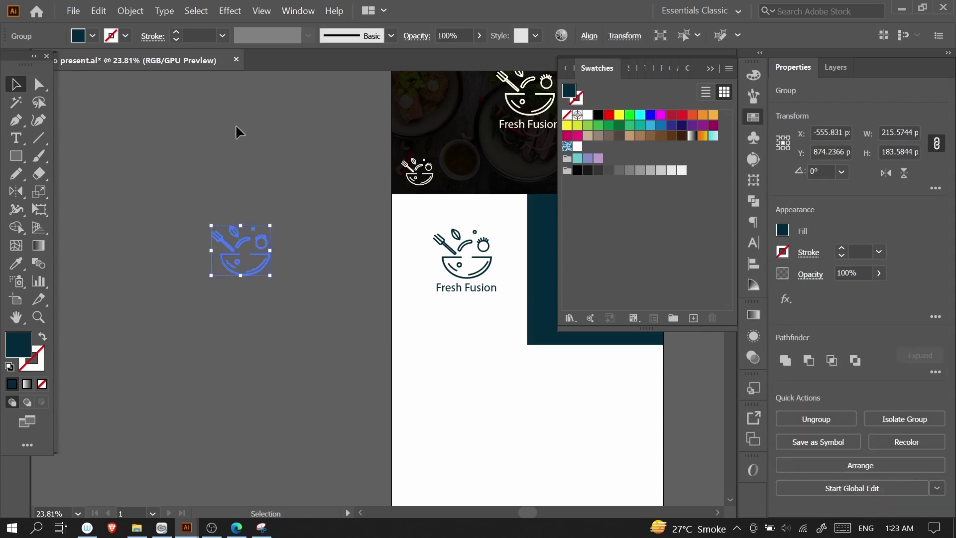
left_click(137, 12)
mouse_move(239, 295)
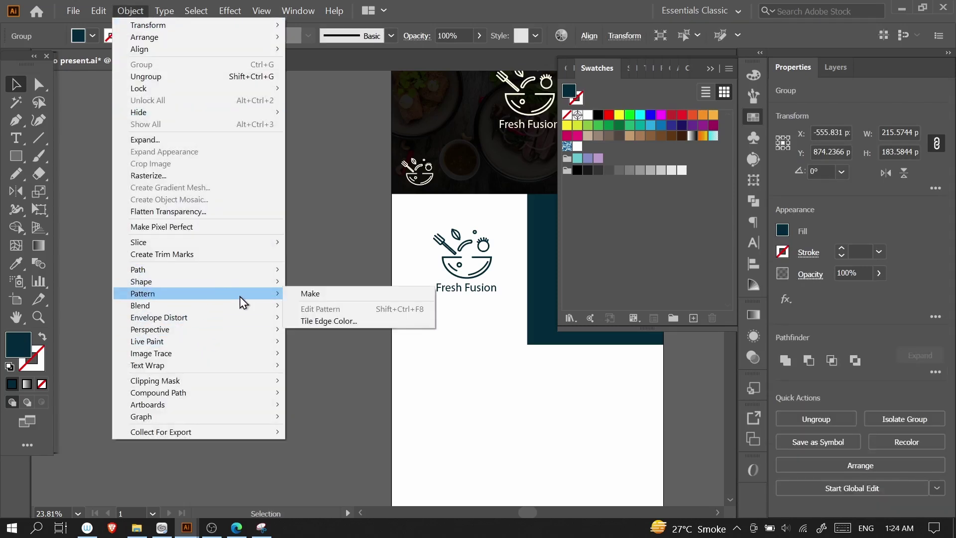
left_click(342, 298)
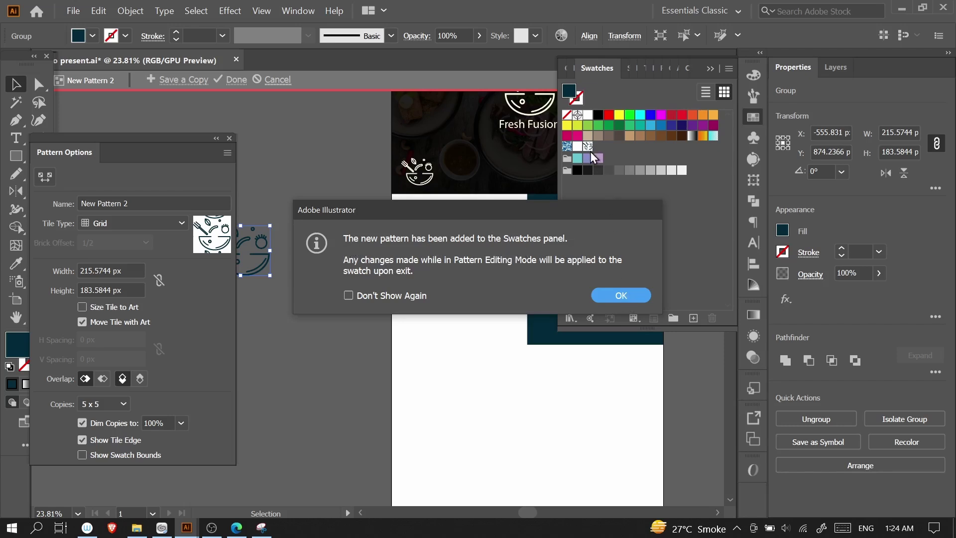
left_click(626, 296)
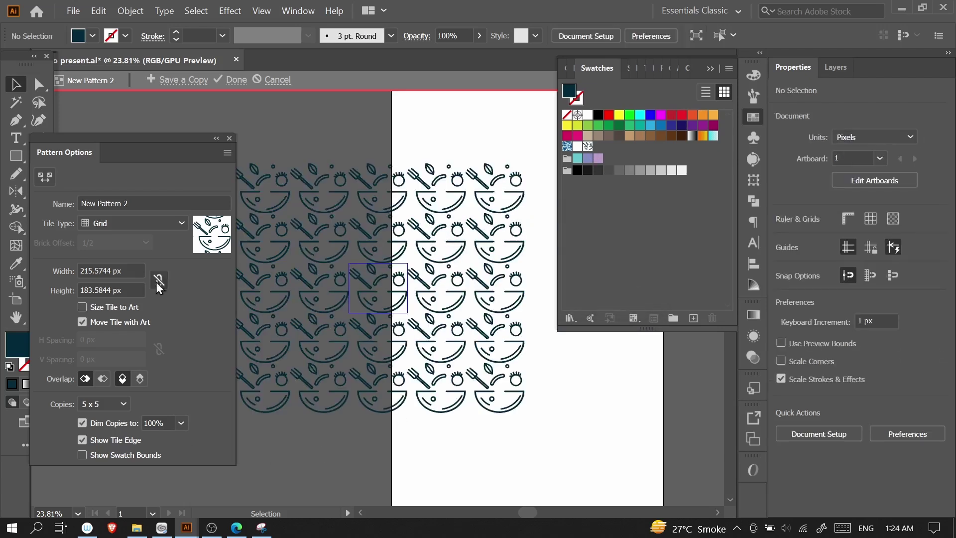
- Set the pattern's tile type to Brick by Column, dim its copies to 80% and finish editing the pattern
left_click(158, 222)
left_click(149, 257)
scroll(139, 229, "down", 1)
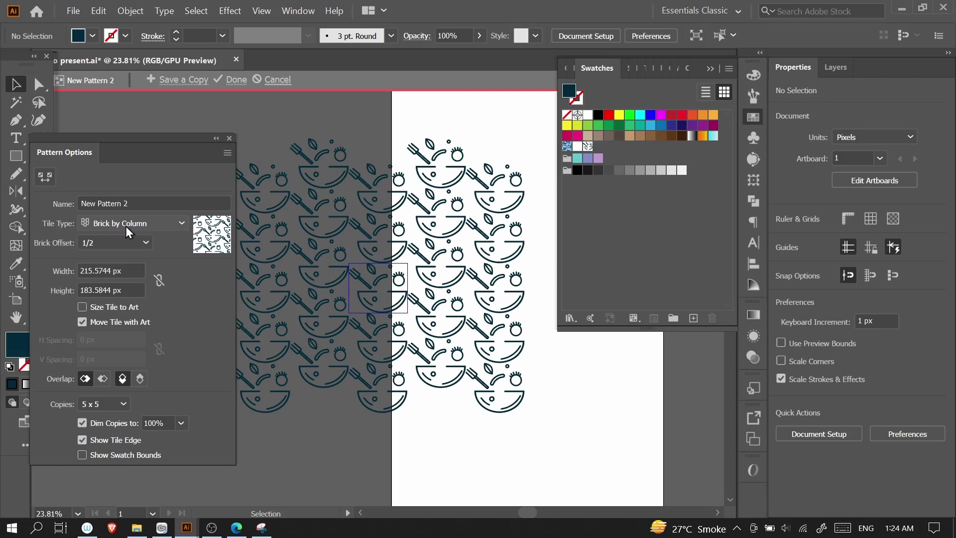
left_click(181, 422)
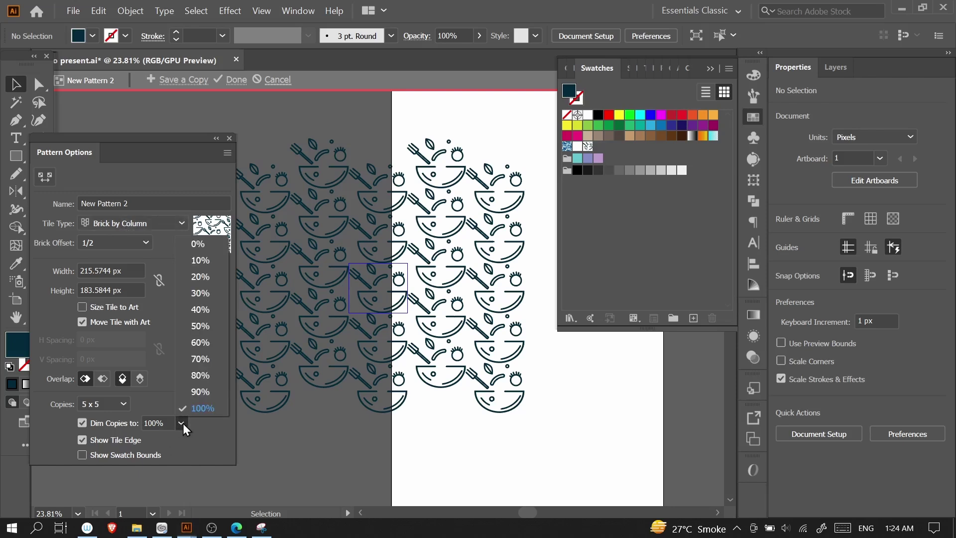
left_click(202, 375)
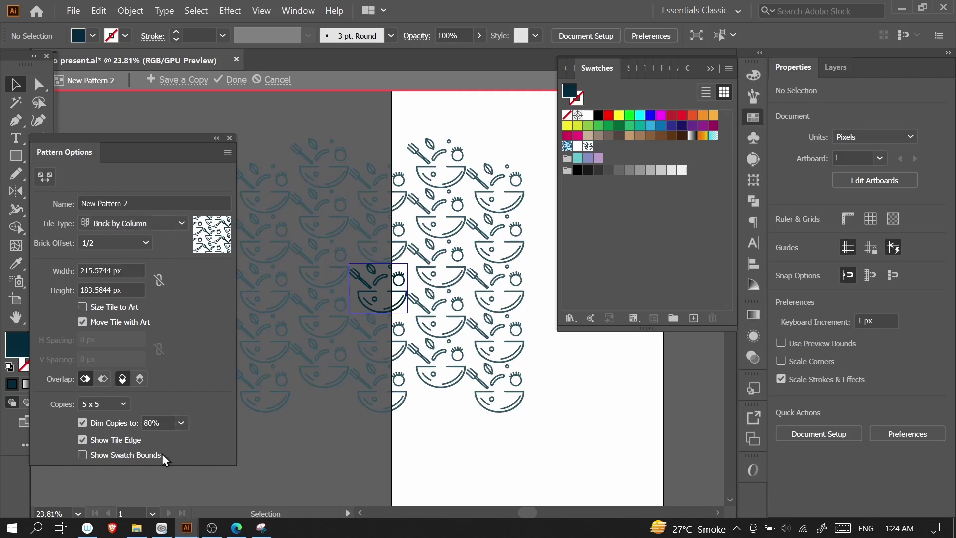
left_click(232, 80)
- Delete the leftover bowl icon beside the artboard
left_click(711, 69)
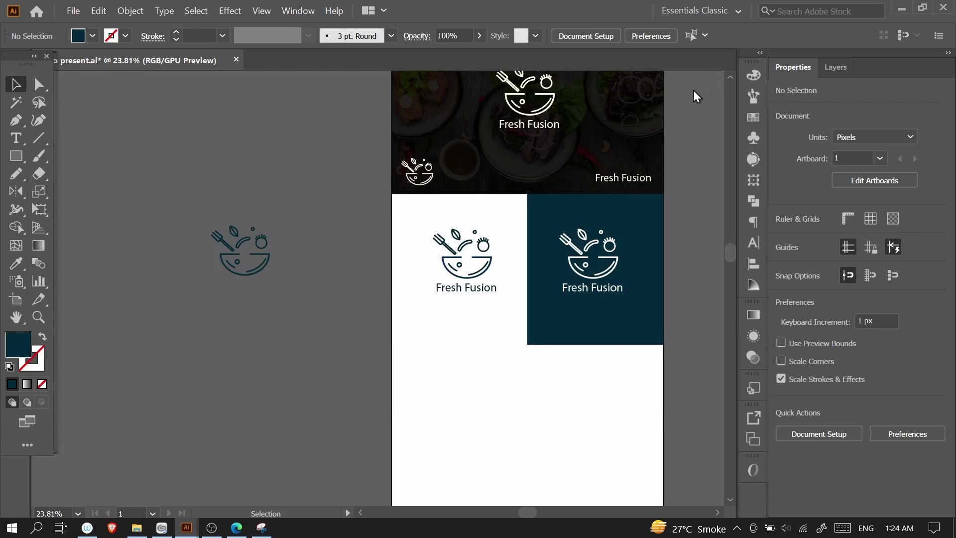
left_click_drag(237, 255, 306, 396)
key("Delete")
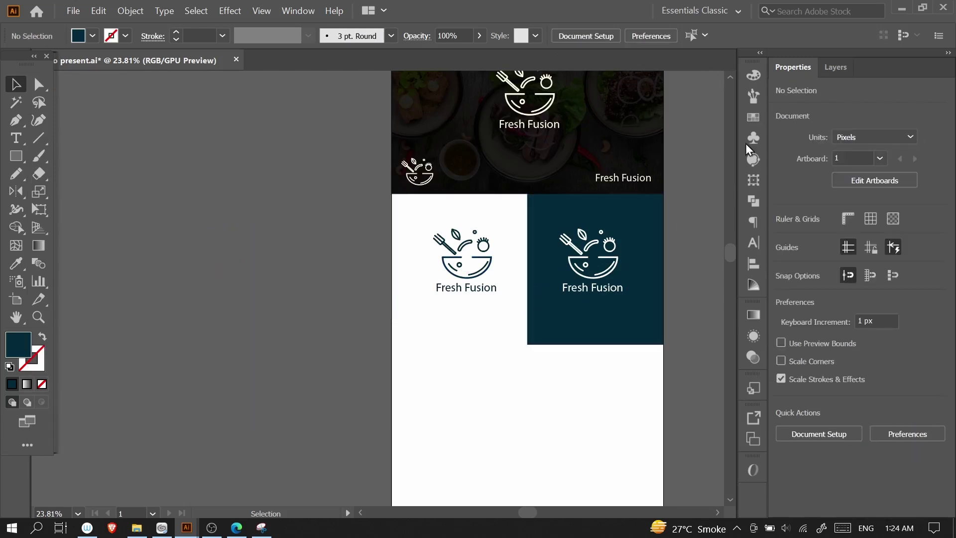
- Draw a rectangle of about 1000 by 583 px beneath the two logo panels and fill it with New Pattern 2
left_click(752, 117)
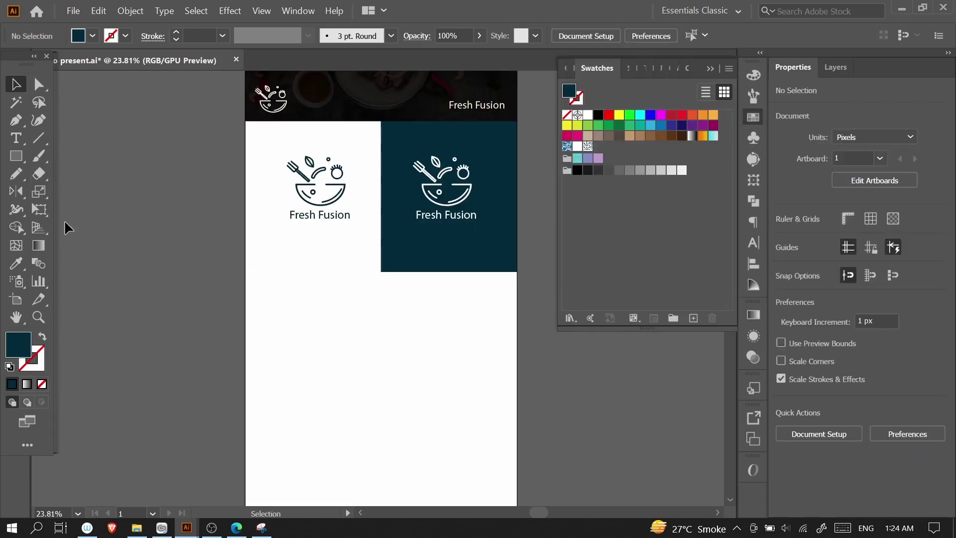
left_click(16, 156)
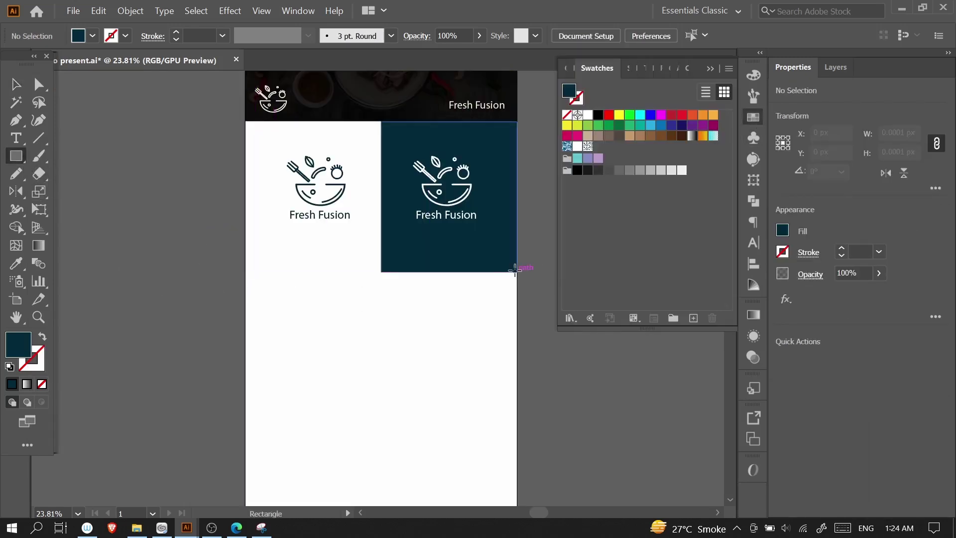
left_click_drag(516, 271, 245, 430)
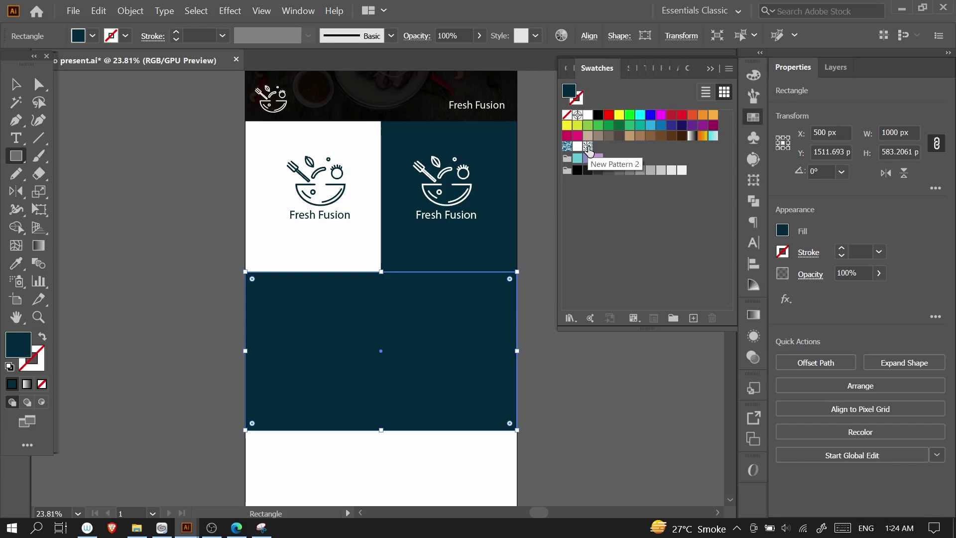
left_click(588, 146)
scroll(494, 420, "down", 2)
key("v")
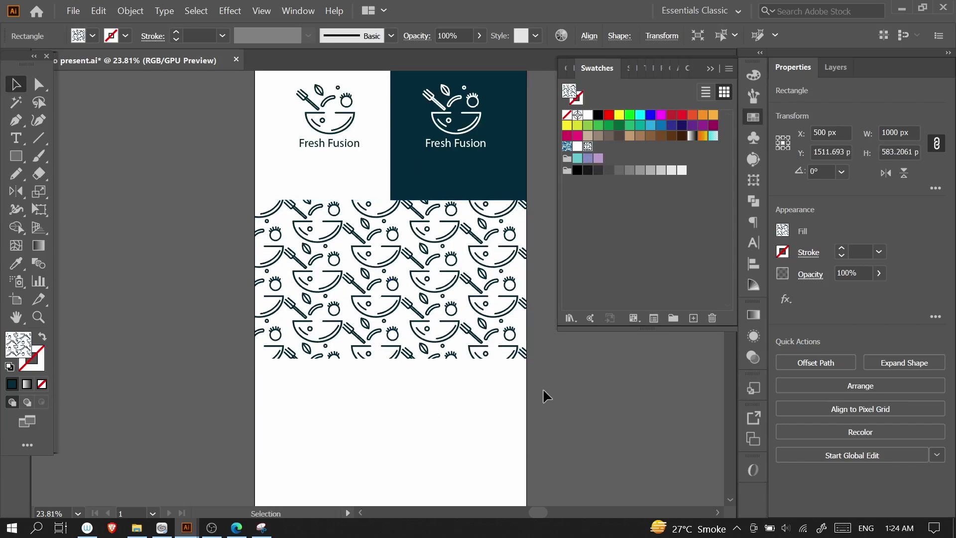
left_click(540, 392)
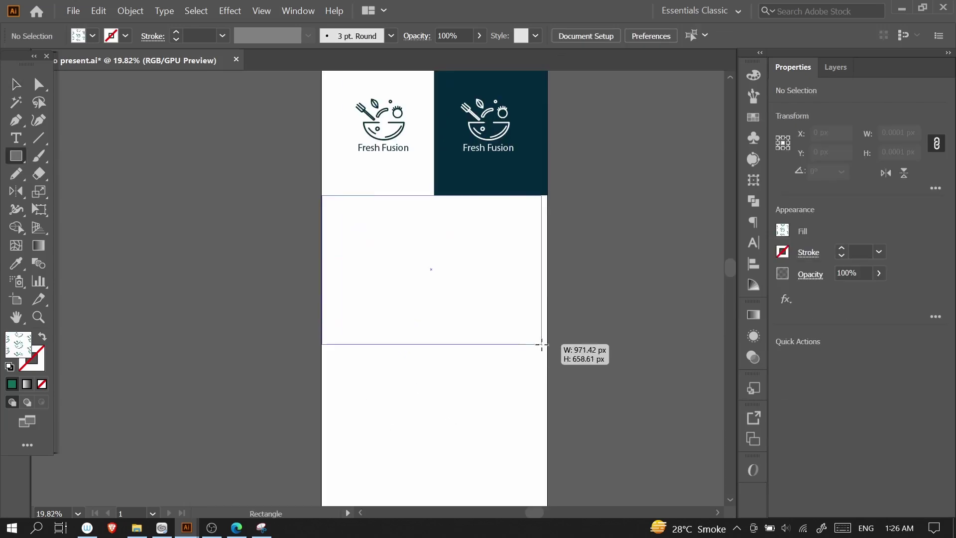
- Draw a full-width rectangle with the pattern fill directly beneath the two logo panels
left_click_drag(547, 344, 547, 348)
key("v")
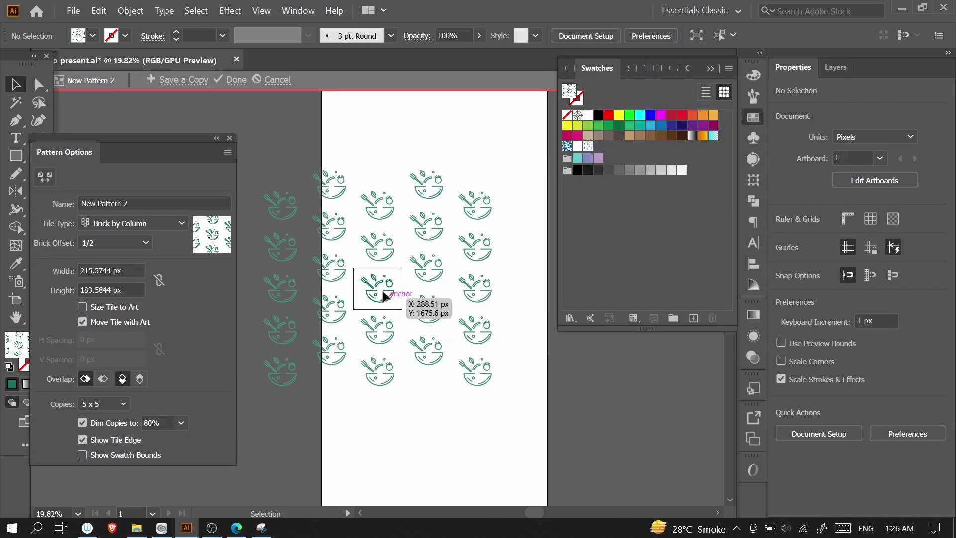
- Delete the bowl from New Pattern 2's tile, enlarge the remaining ingredients to about 195 px wide and finish editing the pattern
left_click_drag(383, 304, 366, 305)
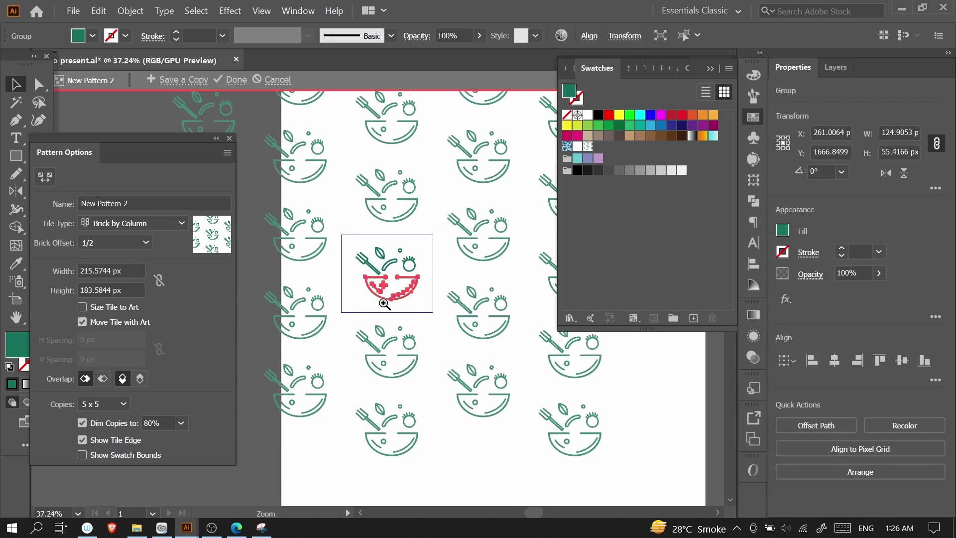
scroll(392, 301, "up", 2)
key("Delete")
left_click_drag(346, 219, 444, 297)
left_click_drag(418, 259, 421, 267)
left_click(228, 80)
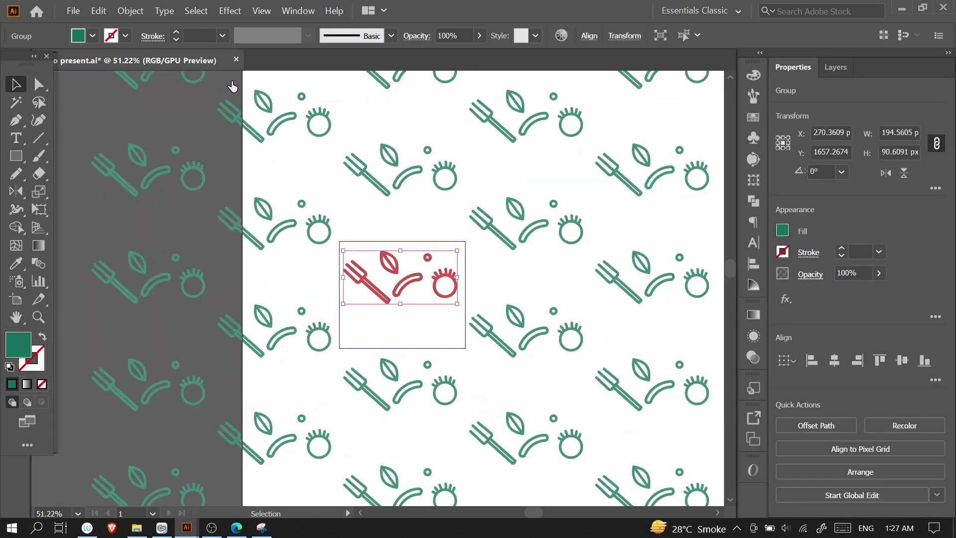
left_click_drag(601, 295, 486, 347)
key("ctrl+0")
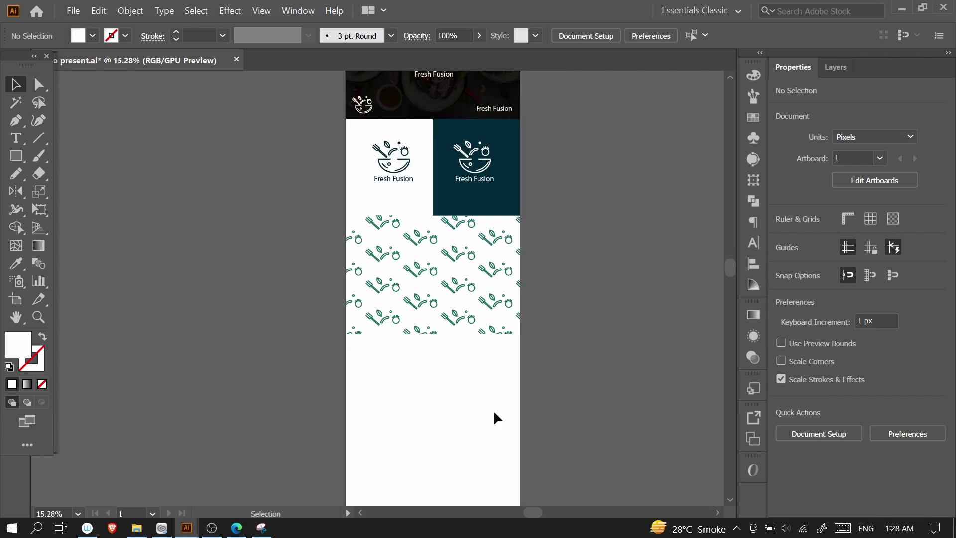
- Place T shirt presentation.jpg into the document
left_click(73, 11)
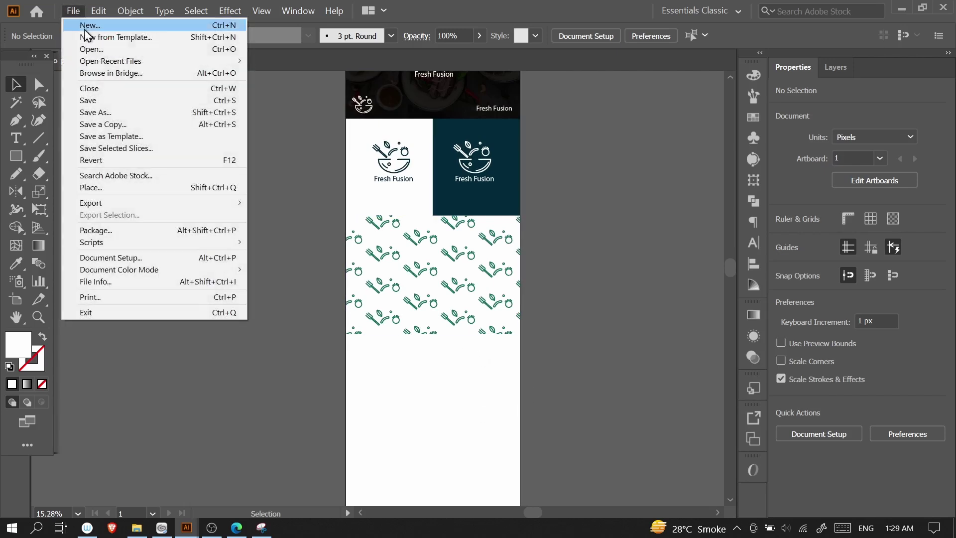
left_click(213, 192)
double_click(495, 303)
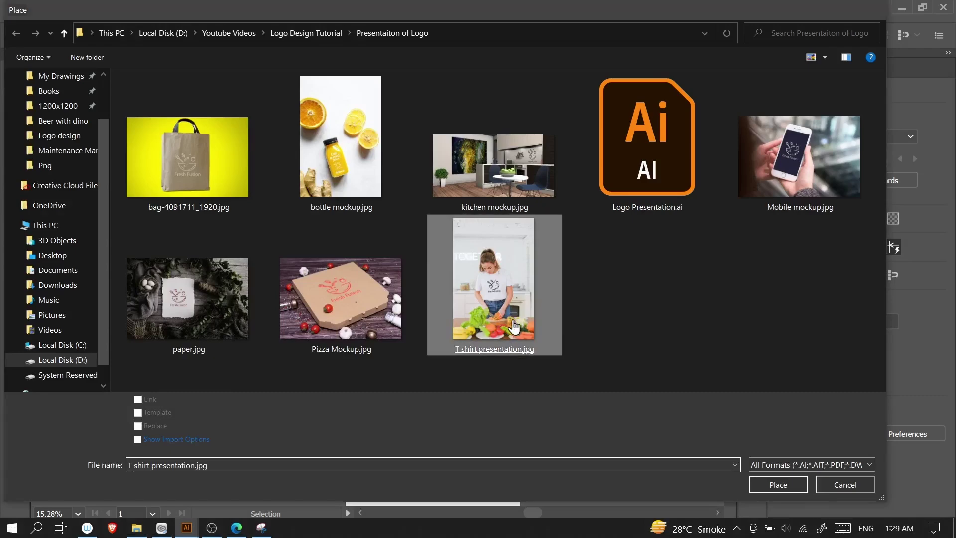
left_click(379, 340)
scroll(401, 396, "down", 5)
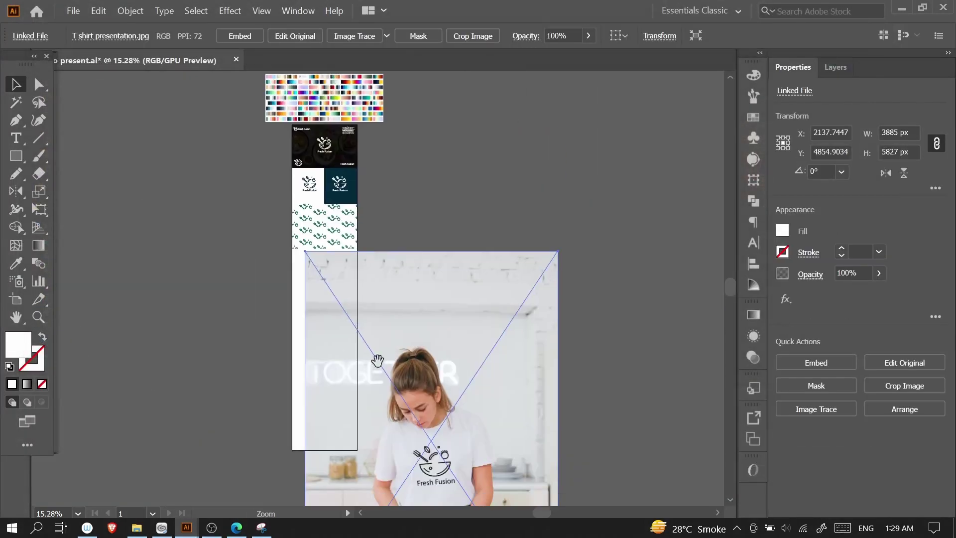
- Scale the T-shirt photo down to the artboard's width and position it below the pattern
left_click_drag(557, 252, 387, 415)
left_click_drag(377, 476, 364, 240)
left_click_drag(384, 323, 362, 291)
left_click_drag(326, 180, 361, 180)
left_click_drag(267, 300, 270, 300)
left_click_drag(344, 287, 412, 312)
left_click_drag(378, 356, 379, 308)
- Crop the T-shirt photo to a full-width strip around the printed shirt, trimming its upper and lower parts
left_click(904, 392)
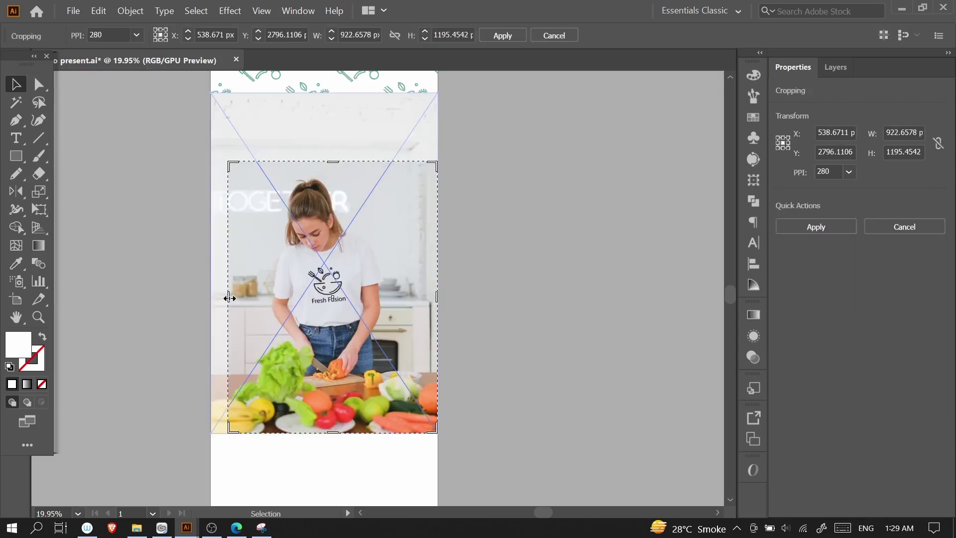
left_click_drag(229, 298, 211, 298)
left_click_drag(324, 160, 324, 235)
left_click_drag(324, 433, 328, 376)
left_click(502, 36)
- Move the cropped T-shirt photo directly against the pattern's lower edge
left_click_drag(376, 274, 374, 355)
left_click_drag(373, 404, 373, 260)
left_click(490, 289)
scroll(490, 289, "down", 3)
- Place Pizza Mockup.jpg into the document
left_click(95, 11)
mouse_move(71, 15)
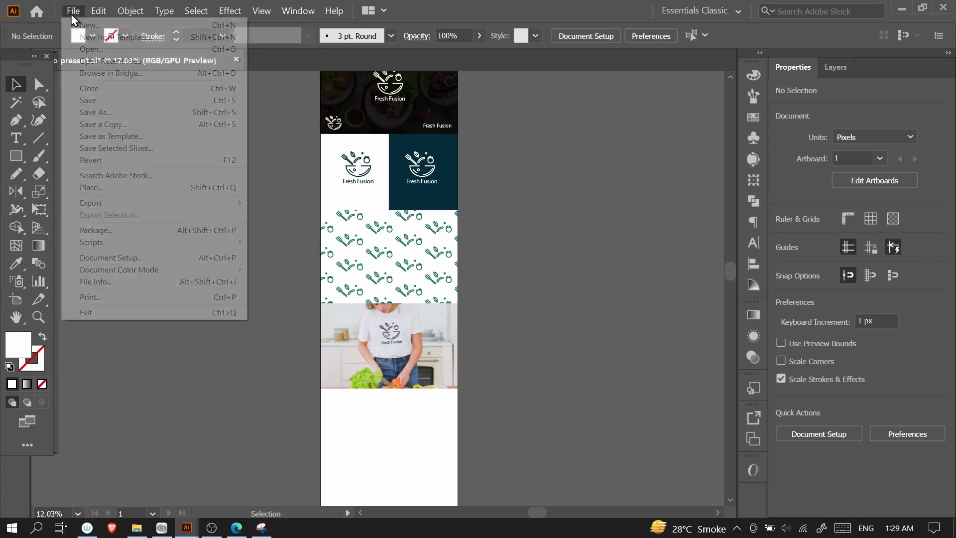
left_click(130, 187)
double_click(339, 299)
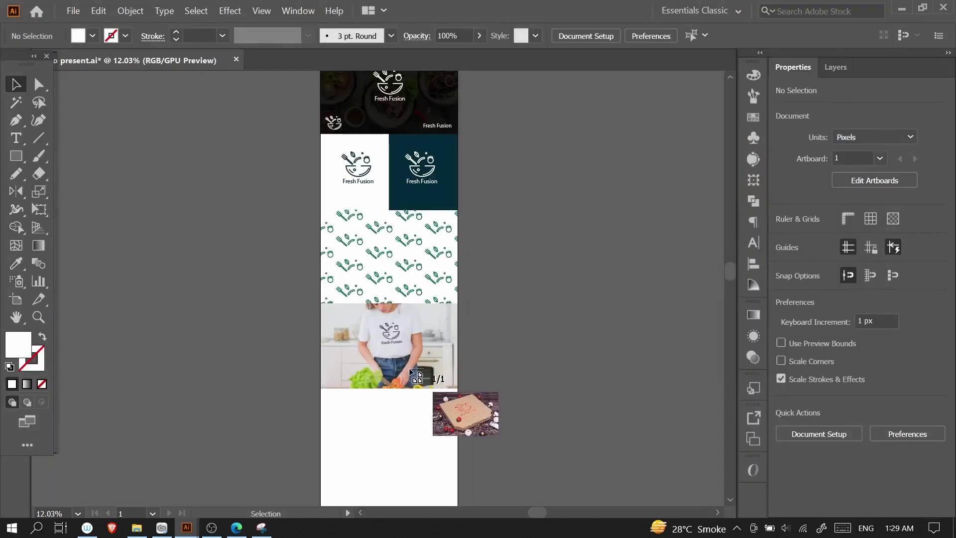
left_click(319, 364)
- Scale the pizza box photo to the artboard's width and position it below the T-shirt photo
left_click_drag(348, 398, 356, 287)
left_click_drag(448, 339, 508, 360)
left_click_drag(648, 360, 481, 361)
left_click_drag(450, 376, 434, 420)
- Place bag-4091711_1920.jpg into the document
left_click(98, 10)
mouse_move(73, 10)
left_click(136, 176)
double_click(593, 308)
left_click(412, 294)
- Scale the bag photo to about 1000 by 662 px and fit it between the T-shirt and pizza box photos
left_click_drag(558, 422, 472, 404)
left_click_drag(592, 451, 467, 378)
scroll(493, 360, "up", 2)
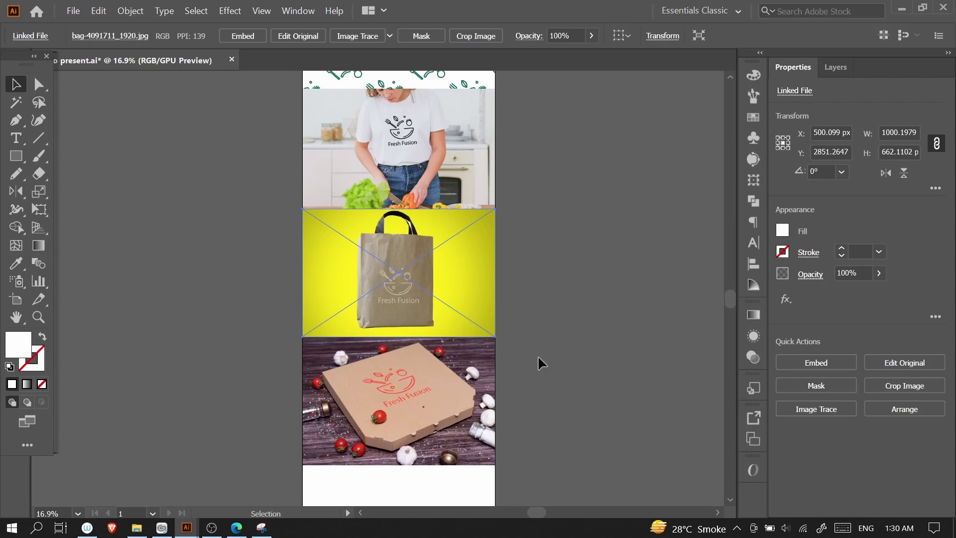
- Place paper.jpg into the document
left_click(502, 373)
left_click(448, 416)
left_click_drag(448, 416, 448, 401)
left_click(512, 282)
scroll(517, 282, "down", 2)
left_click_drag(513, 282, 502, 374)
left_click_drag(408, 436, 406, 390)
scroll(473, 349, "down", 1)
left_click(73, 10)
left_click(125, 189)
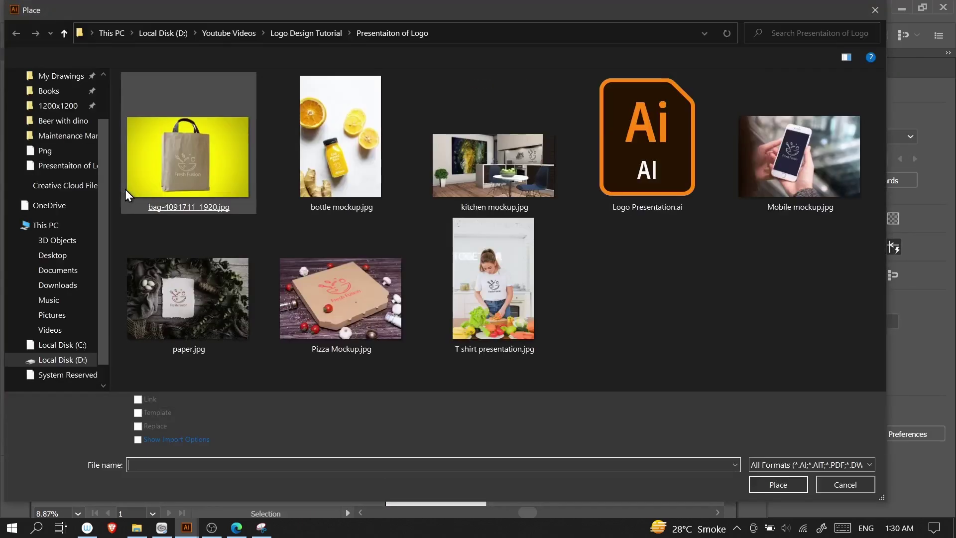
- Scale the paper photo to the artboard's width and position it directly below the pizza box photo
left_click_drag(476, 397, 429, 367)
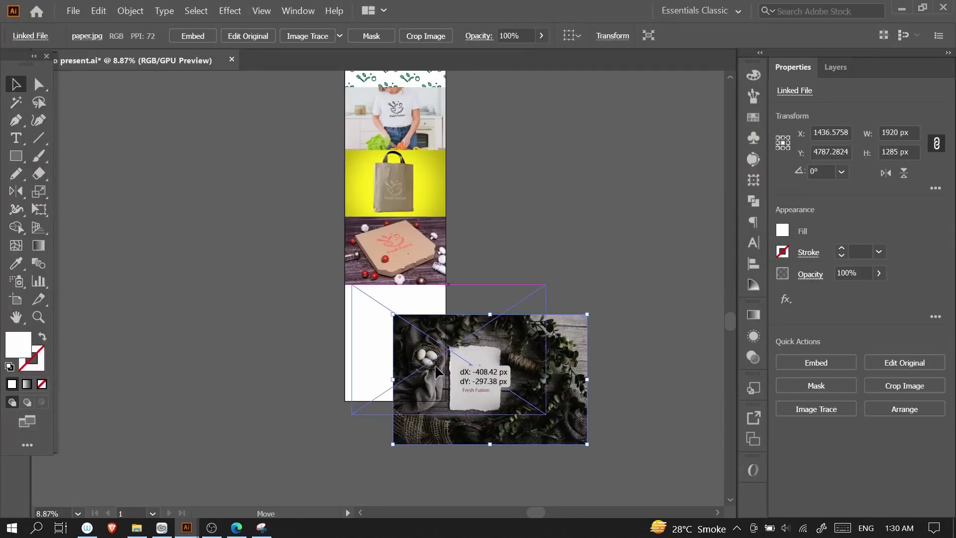
left_click_drag(540, 414, 446, 352)
scroll(428, 314, "up", 7)
left_click_drag(392, 319, 391, 316)
left_click_drag(165, 322, 167, 324)
- Place kitchen mockup.jpg into the document
left_click(73, 10)
left_click(114, 166)
left_click(621, 285)
key("ctrl+shift+p")
double_click(487, 159)
- Scale the kitchen photo to about 1000 by 518 px and fit it directly below the paper photo
scroll(487, 249, "down", 3)
left_click(326, 231)
left_click_drag(399, 272, 487, 316)
- Extend the artboard's lower edge to a height of about 5860 px, leaving blank space below the kitchen photo
key("shift+o")
left_click_drag(407, 310, 406, 447)
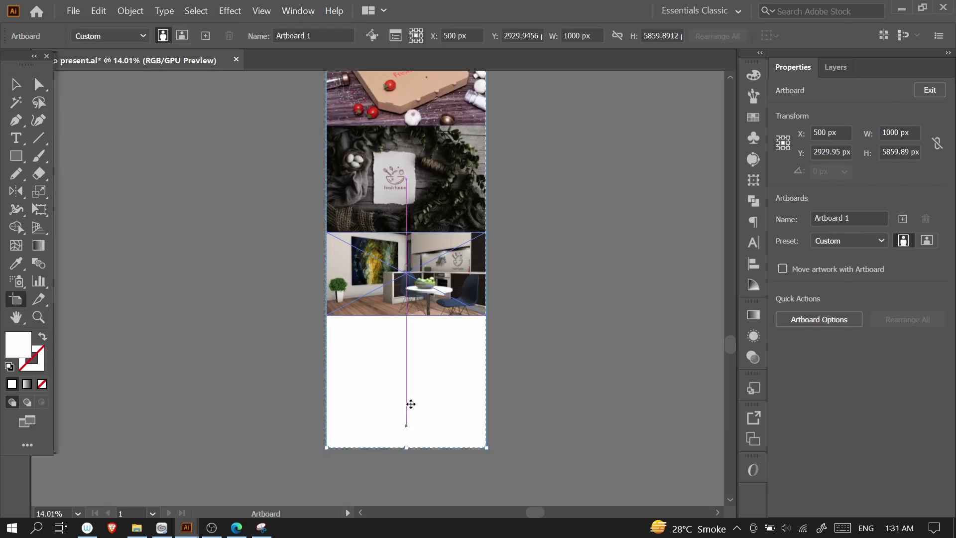
key("v")
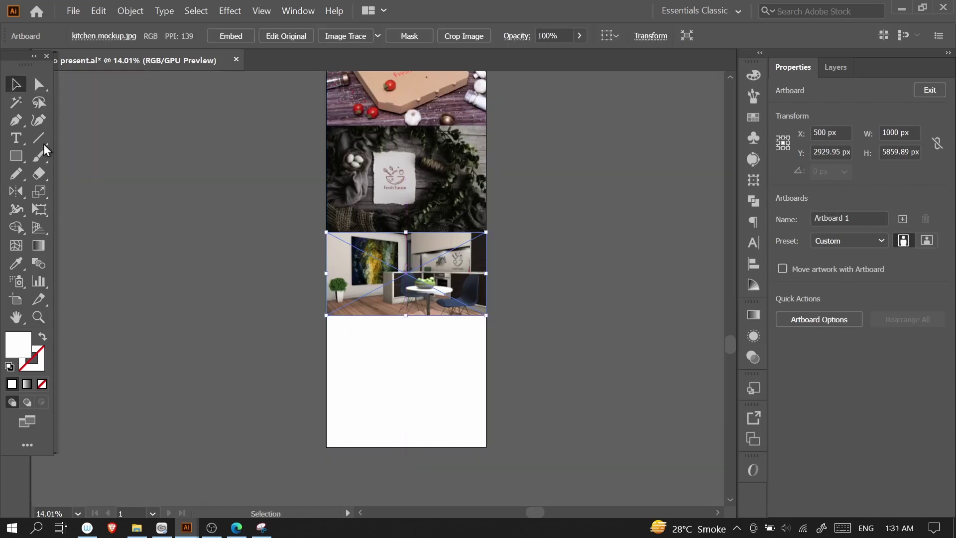
- Place bottle mockup.jpg below the kitchen photo
left_click(73, 10)
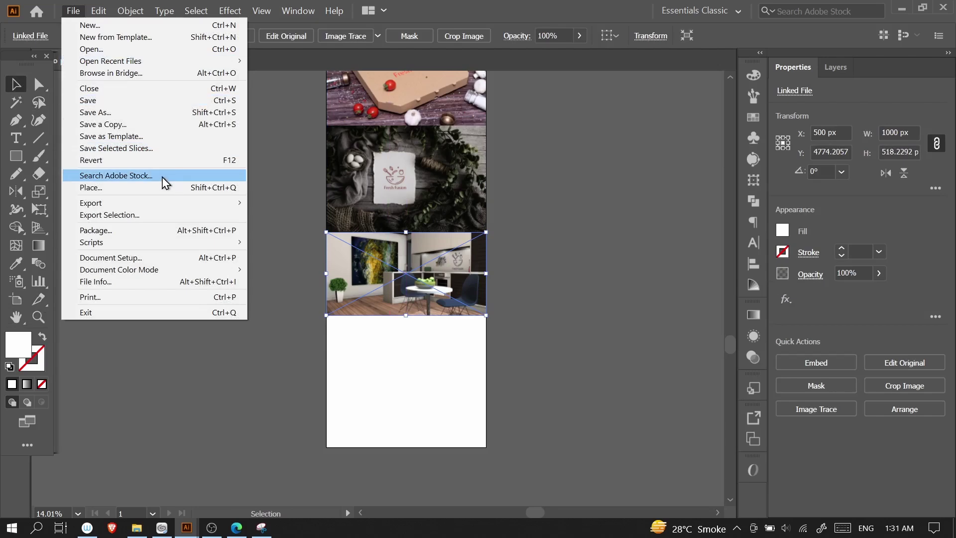
left_click(171, 194)
double_click(340, 137)
left_click(327, 316)
- Scale the bottle photo to the artboard's width and align it below the kitchen photo
left_click_drag(550, 391, 503, 392)
left_click_drag(588, 457, 525, 457)
left_click_drag(512, 489, 527, 383)
left_click_drag(520, 364, 558, 431)
- Crop the bottle photo to the band around the juice bottle and fit the artboard's lower edge to it
left_click(903, 385)
left_click_drag(469, 459, 469, 431)
left_click(819, 227)
key("shift+o")
key("v")
- Examine the bottle, kitchen and paper mockups up close for alignment and logo appearance
left_click_drag(492, 281, 544, 374)
left_click(544, 375)
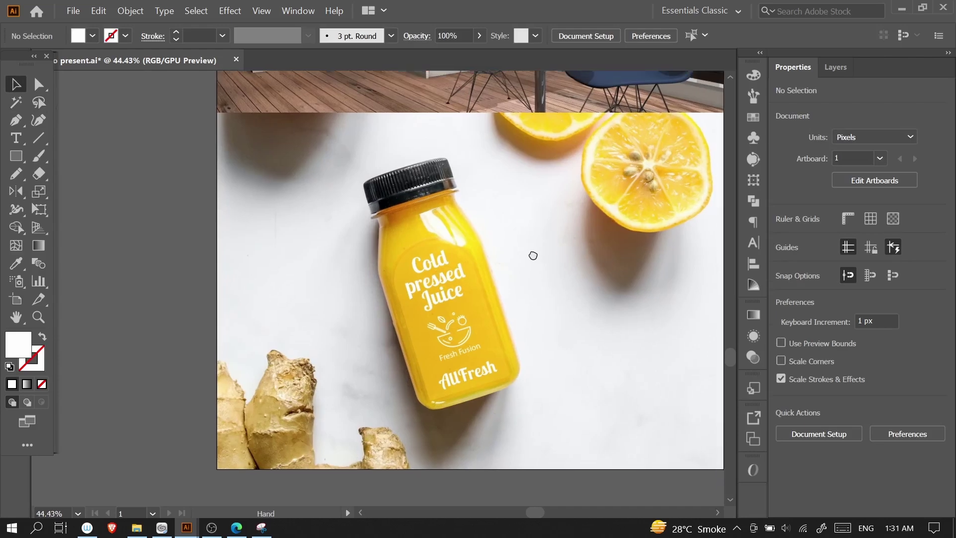
scroll(538, 299, "up", 2)
left_click_drag(533, 430, 504, 332)
left_click_drag(529, 257, 516, 375)
scroll(587, 301, "up", 4)
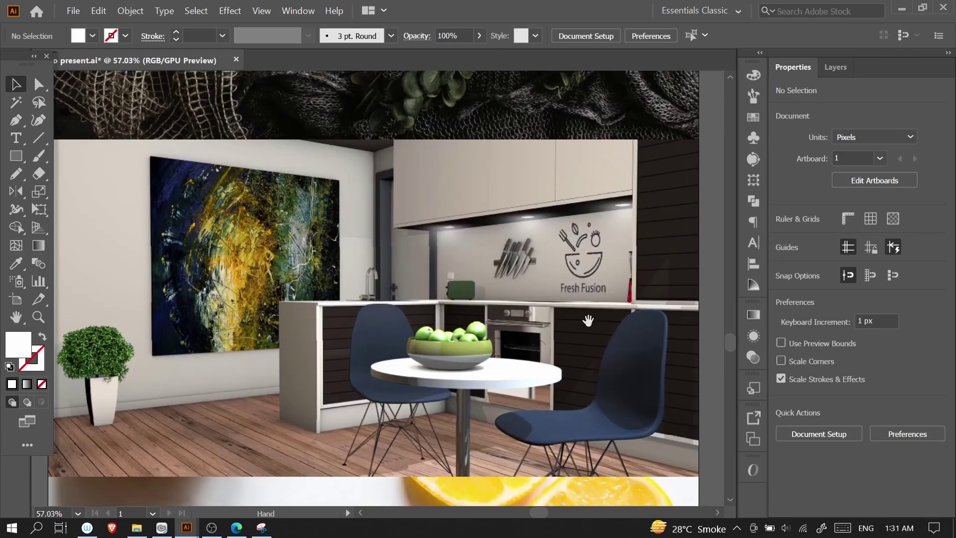
left_click_drag(579, 283, 586, 315)
scroll(553, 229, "up", 6)
scroll(459, 341, "down", 5)
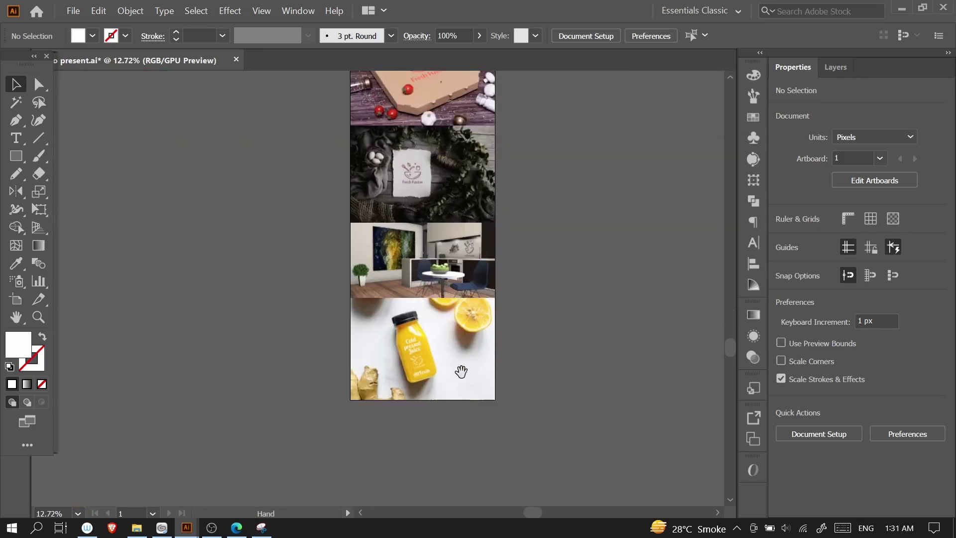
- Extend the artboard's lower edge below the bottle photo to make room for another mockup
scroll(417, 348, "down", 1)
left_click(16, 299)
left_click_drag(418, 377, 405, 473)
key("Escape")
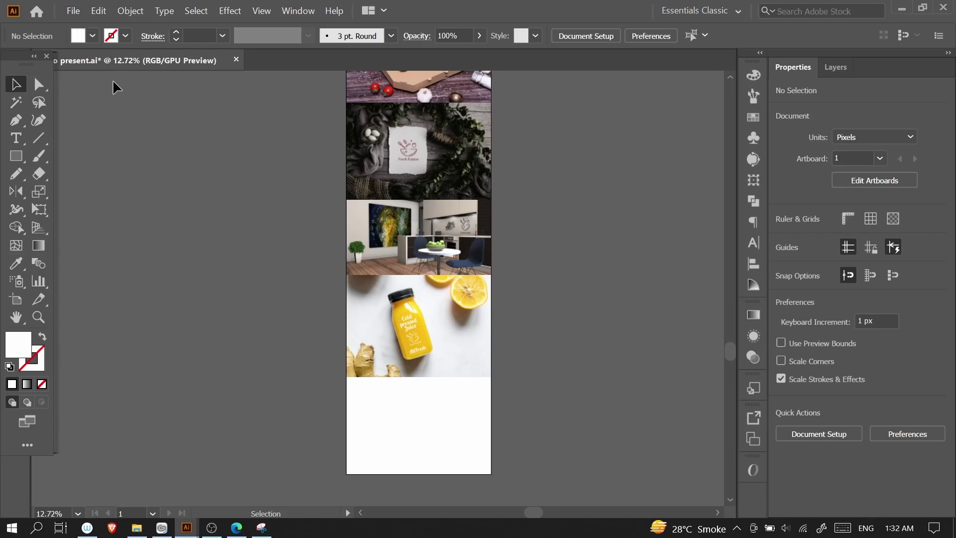
- Place Mobile mockup.jpg in the blank space below the bottle photo
left_click(73, 10)
left_click(131, 178)
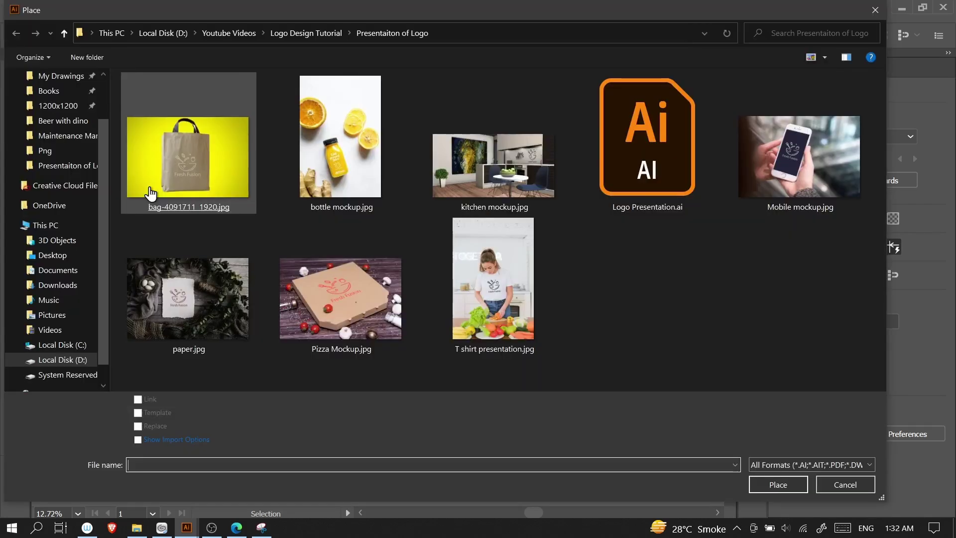
double_click(793, 178)
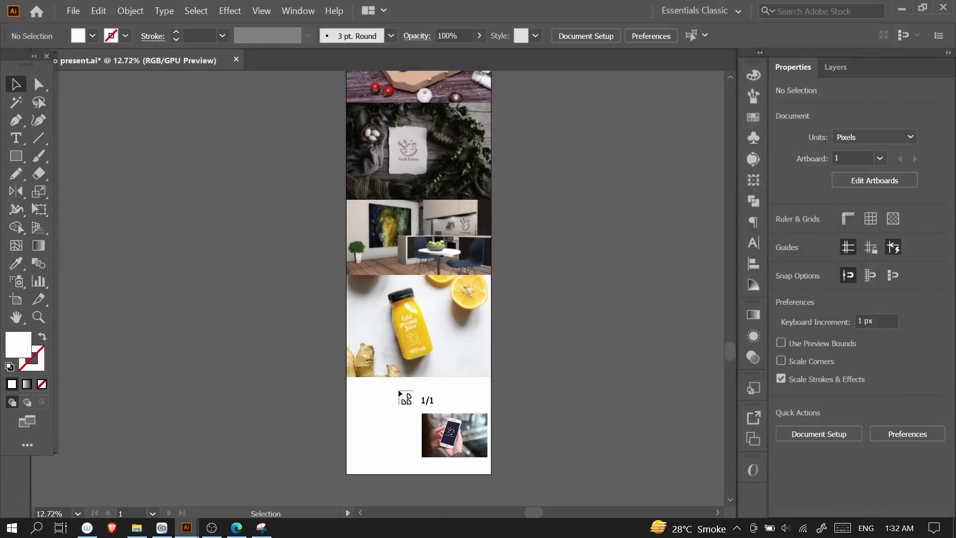
left_click(375, 376)
- Scale the phone photo to the artboard's width below the bottle photo and fit the artboard's lower edge to it
left_click_drag(514, 492, 504, 382)
left_click_drag(504, 397, 477, 402)
left_click_drag(616, 454, 484, 365)
scroll(430, 334, "up", 10)
key("shift+o")
left_click_drag(378, 415, 377, 412)
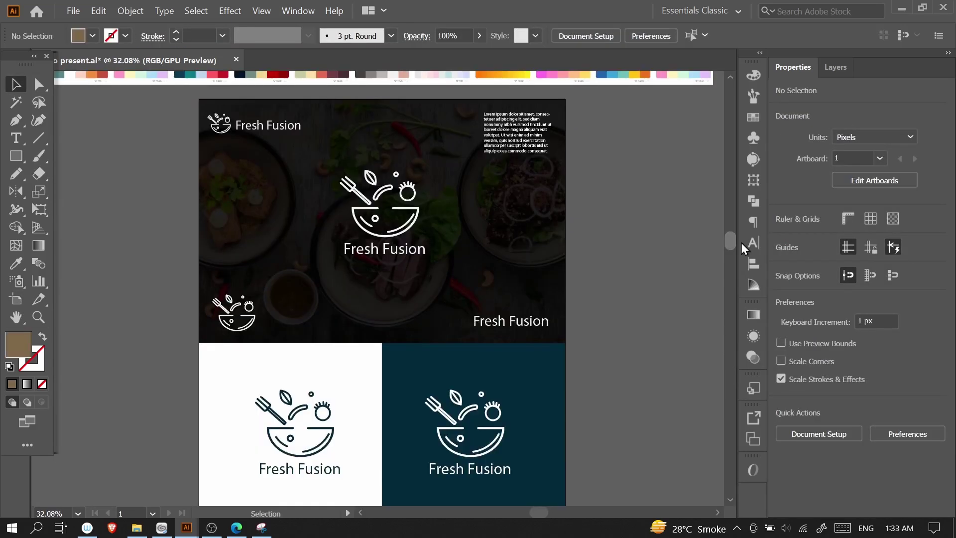
scroll(732, 255, "up", 1)
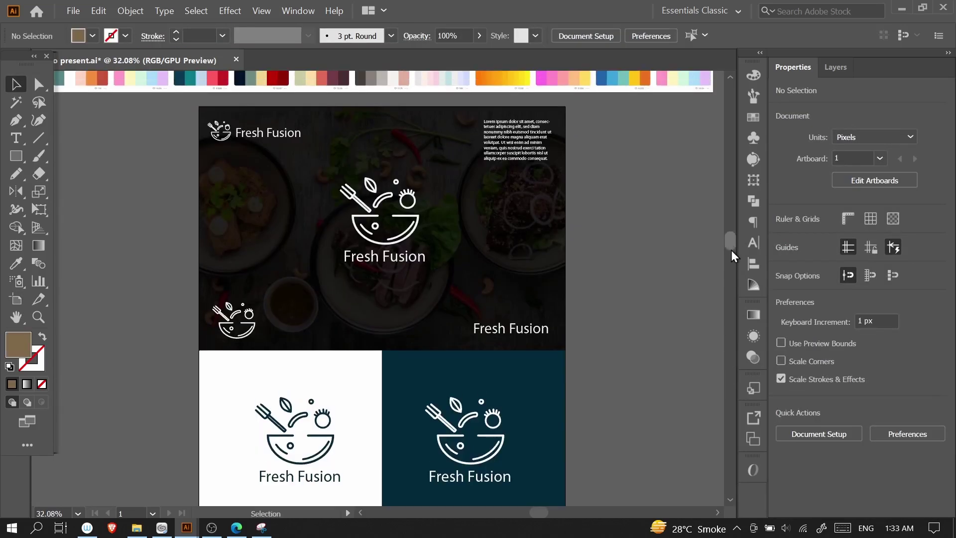
scroll(728, 243, "down", 5)
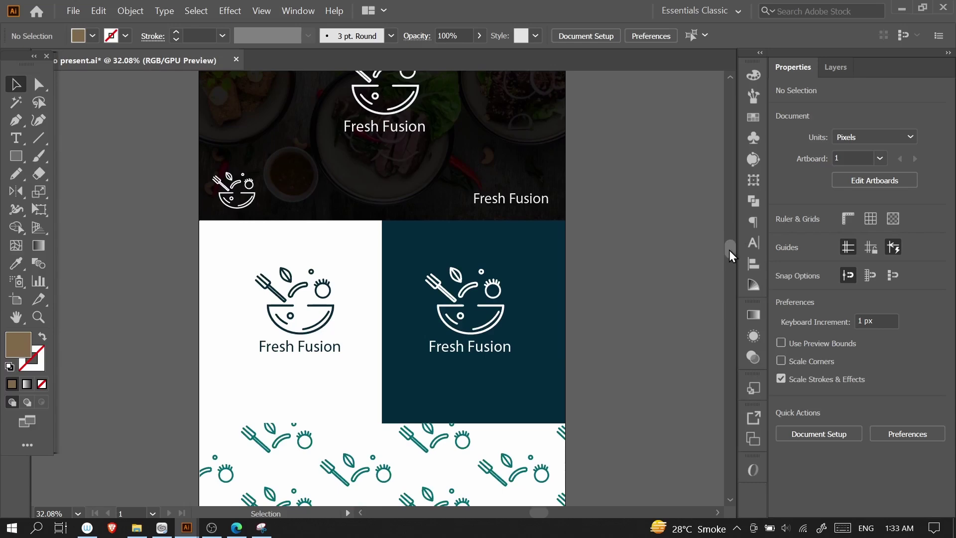
mouse_move(729, 249)
left_mouse_down()
mouse_move(716, 373)
mouse_move(724, 240)
left_mouse_up()
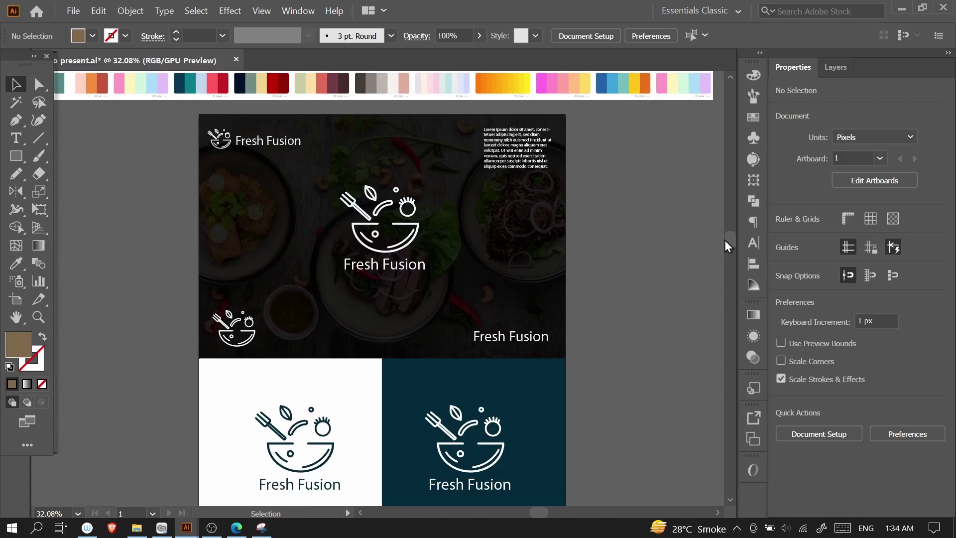
left_click(424, 274)
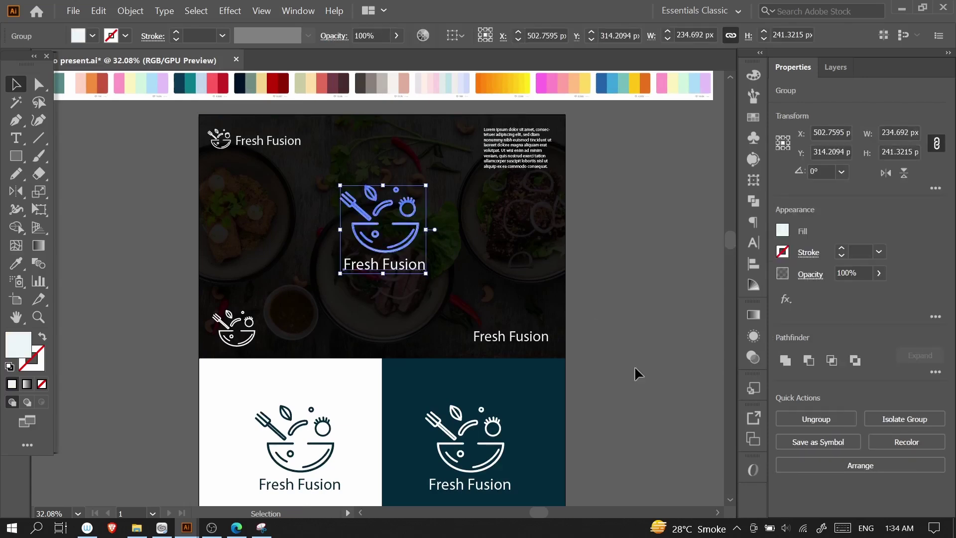
- Add two new blank artboards of the same size beside the logo presentation
scroll(653, 325, "down", 3)
left_click_drag(498, 301, 482, 284)
key("shift+o")
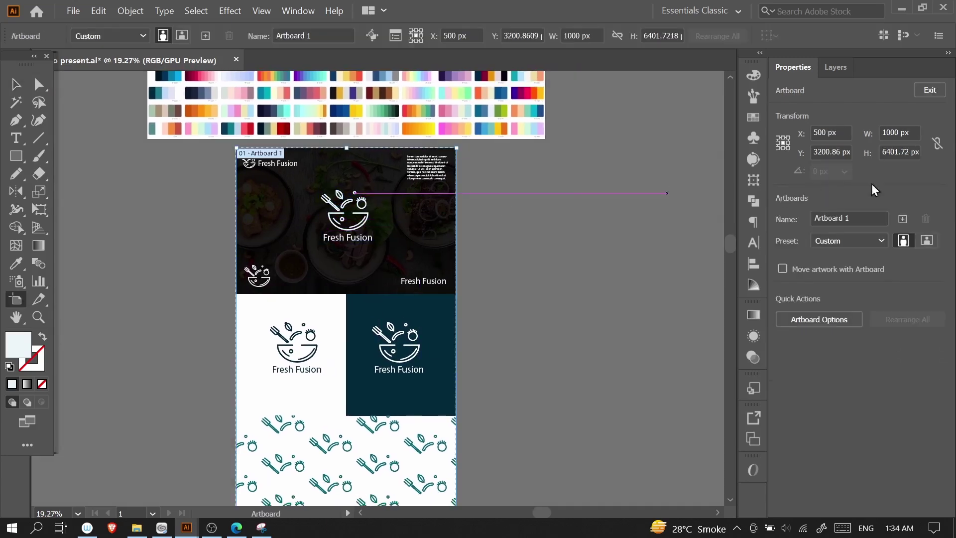
left_click(902, 221)
left_click(902, 219)
key("v")
- Look over the finished presentation from the banner down through the mockups, along with the two blank artboards beside it
left_click_drag(262, 210, 518, 299)
left_click_drag(515, 173, 495, 337)
scroll(478, 318, "up", 2)
scroll(455, 316, "up", 1)
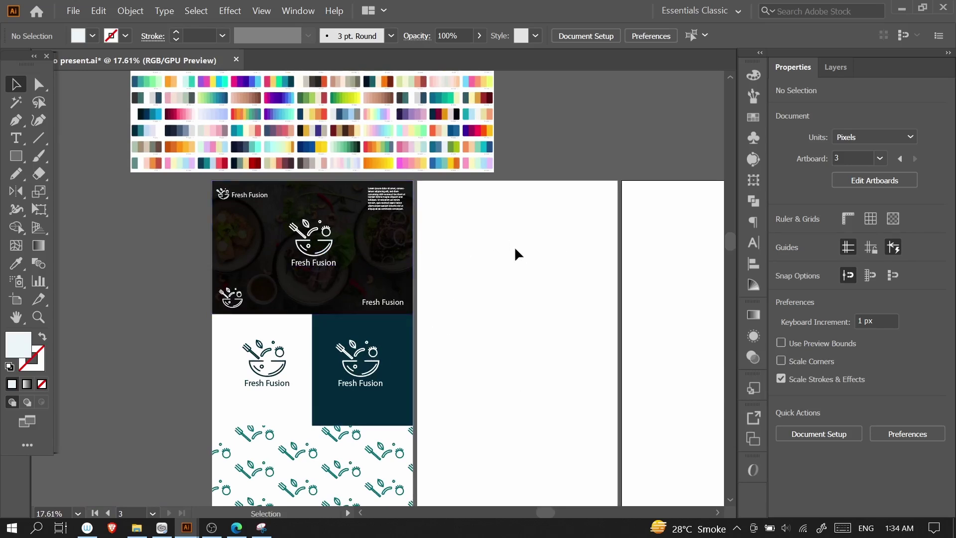
left_click_drag(631, 290, 515, 292)
left_click_drag(588, 391, 604, 287)
left_click_drag(587, 369, 554, 358)
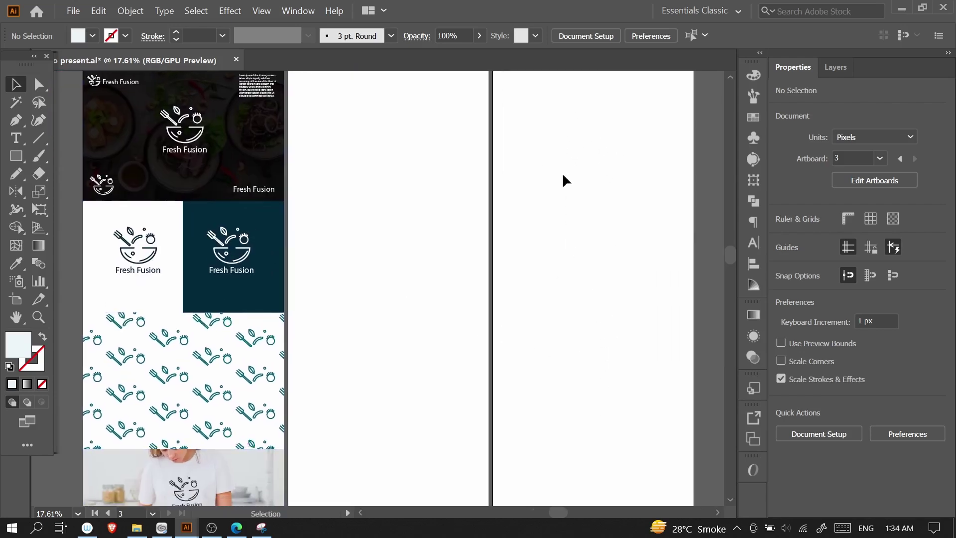
left_click_drag(554, 184, 562, 248)
left_click_drag(583, 434, 590, 301)
left_click_drag(590, 313, 498, 363)
left_click_drag(565, 449, 555, 354)
left_click_drag(562, 241, 559, 312)
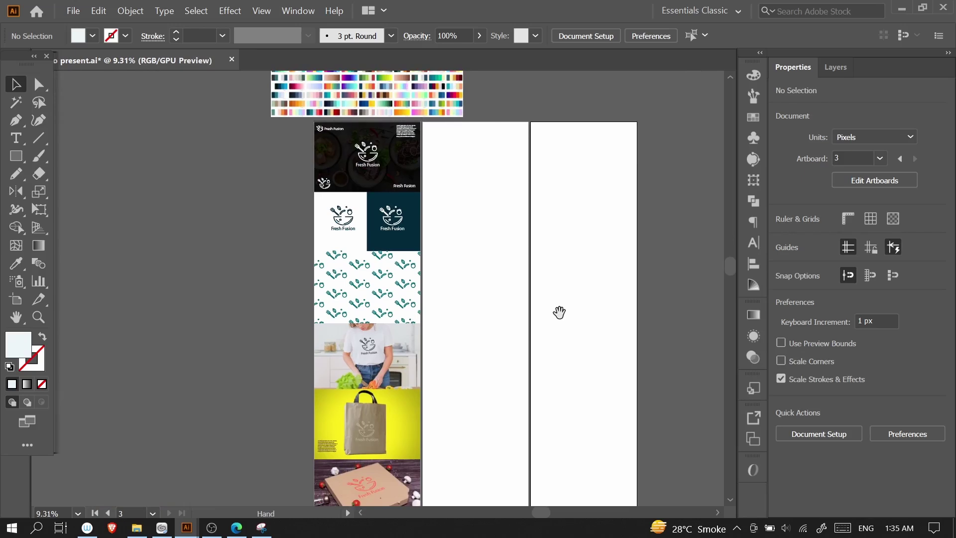
left_click_drag(728, 279, 727, 309)
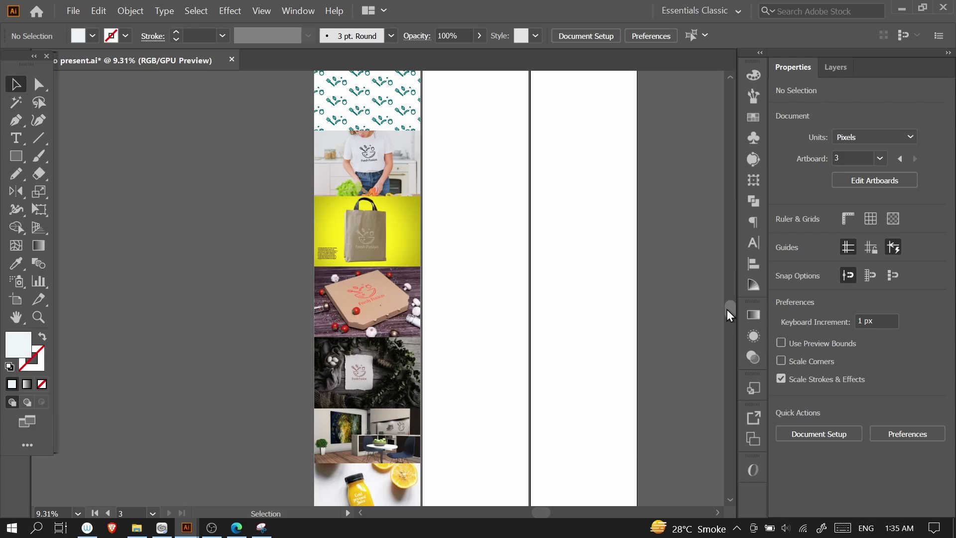